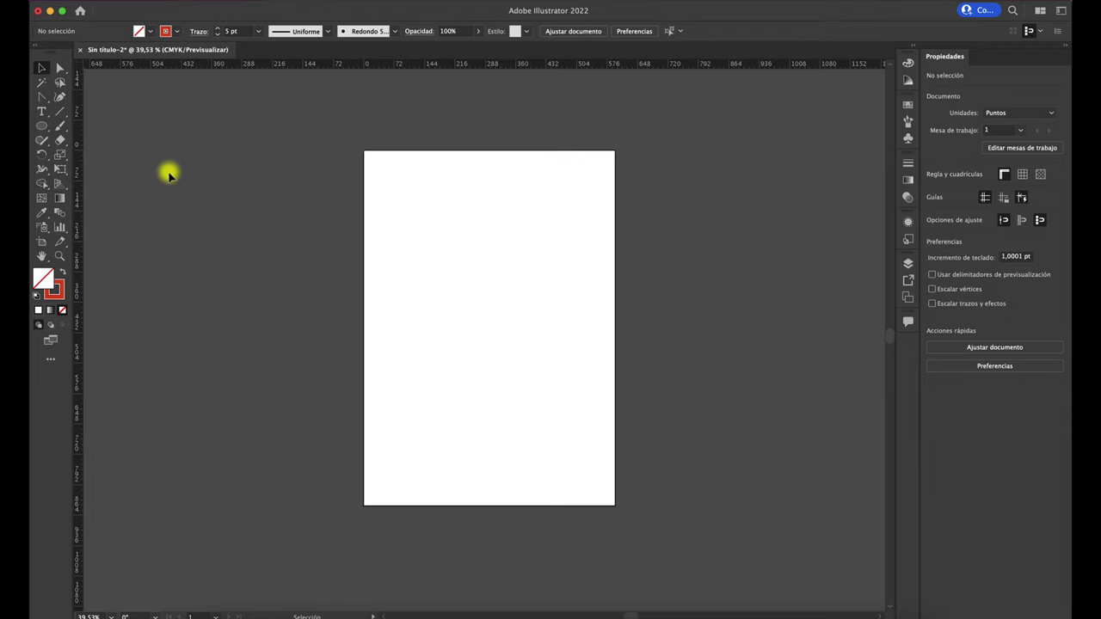
- Paint two red wavy freehand strokes across the top of the artboard with the Paintbrush
click(60, 126)
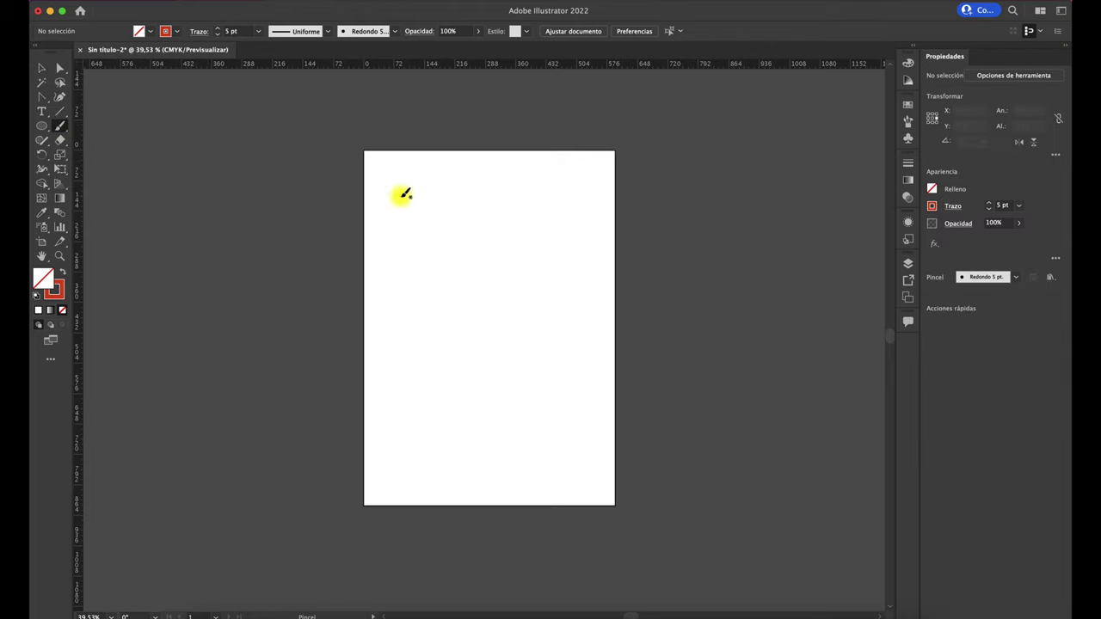
drag(389, 205, 575, 184)
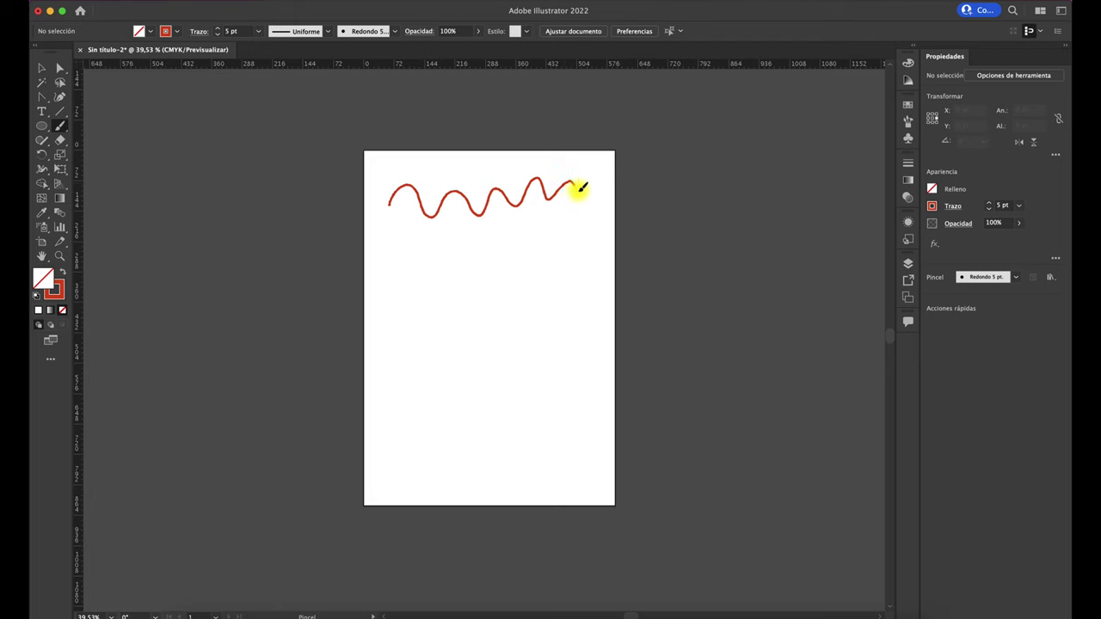
scroll(492, 224, up, 5)
mouse_move(324, 260)
mouse_down()
mouse_move(340, 246)
mouse_move(564, 245)
mouse_up()
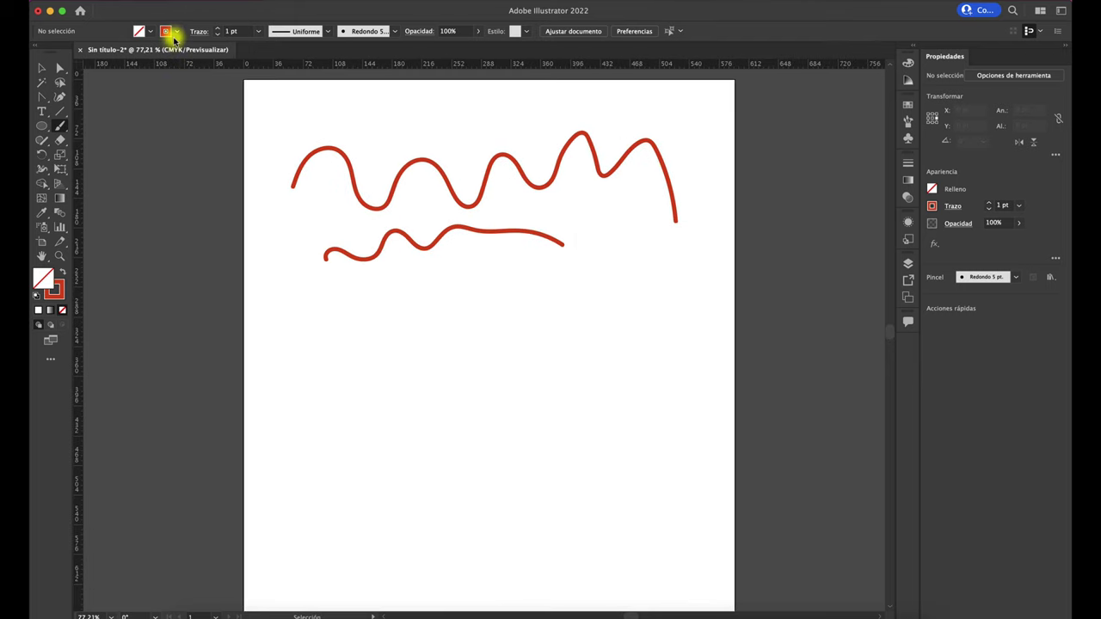
- Switch the stroke to magenta and paint two more waves, the last at 0.75 pt
click(173, 38)
click(129, 52)
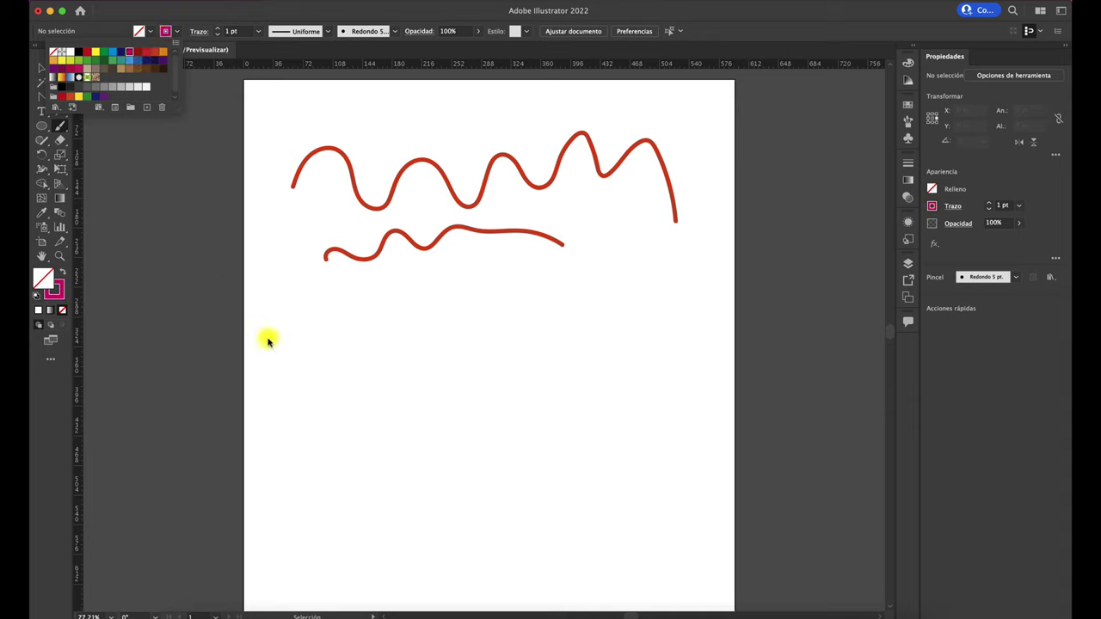
click(267, 341)
mouse_move(321, 321)
mouse_down()
mouse_move(479, 295)
mouse_move(555, 354)
mouse_up()
click(259, 31)
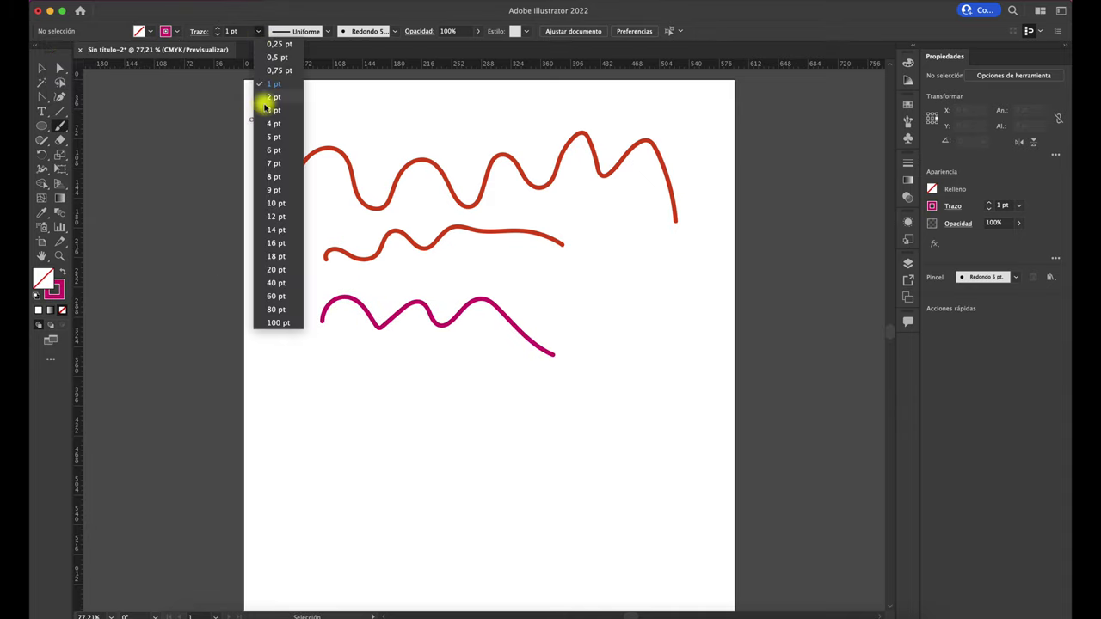
click(278, 71)
drag(290, 369, 423, 378)
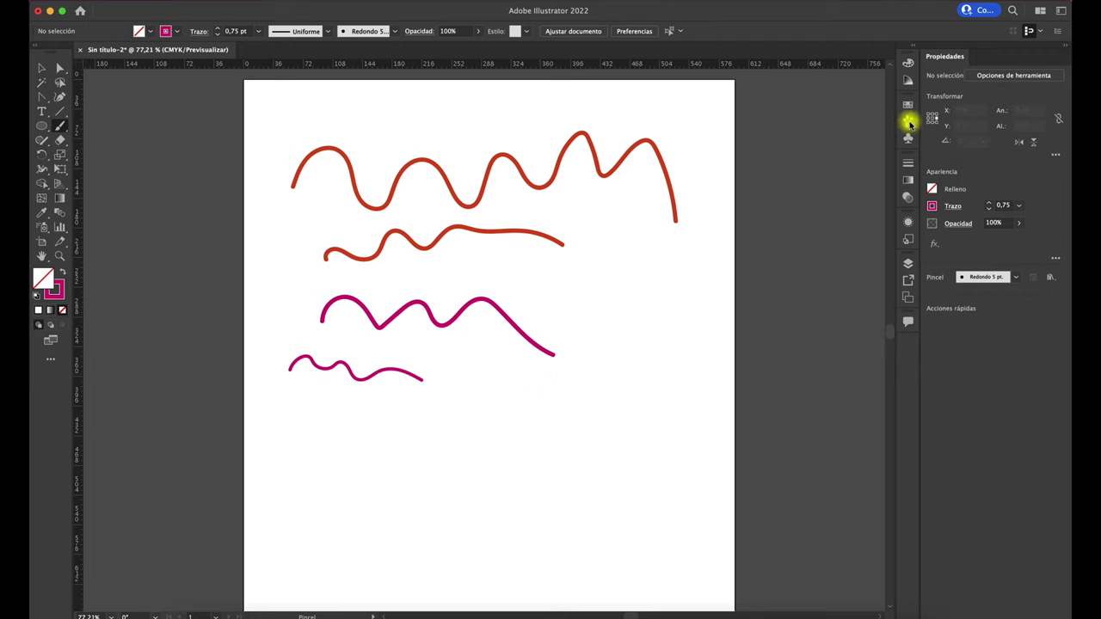
- Open the Pinceles brushes panel and paint two dark strokes with the patterned brush
click(908, 123)
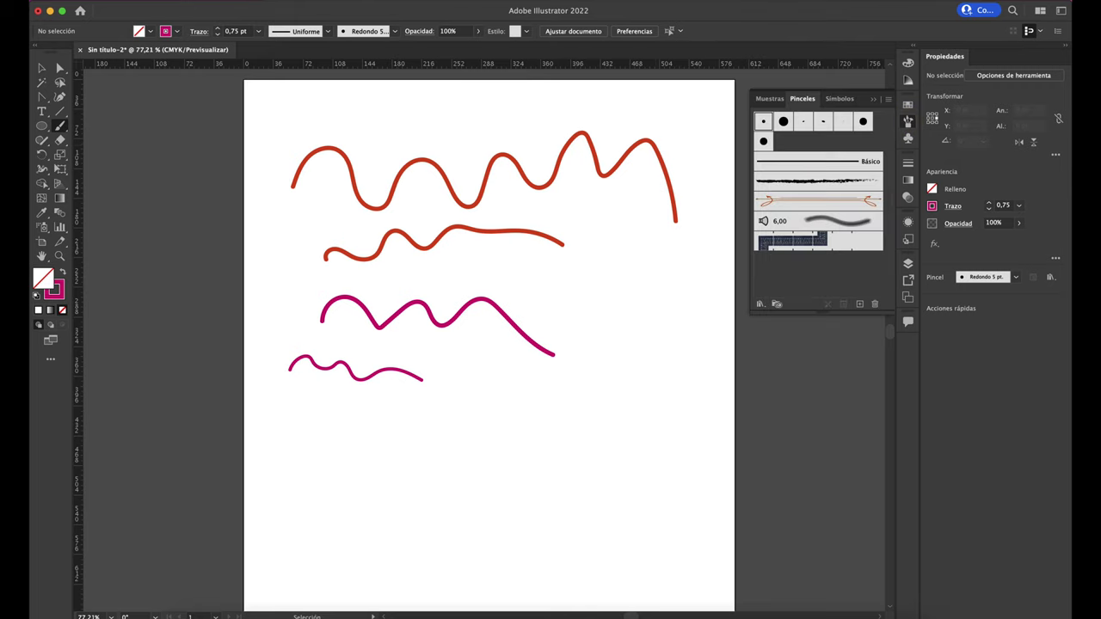
click(344, 1)
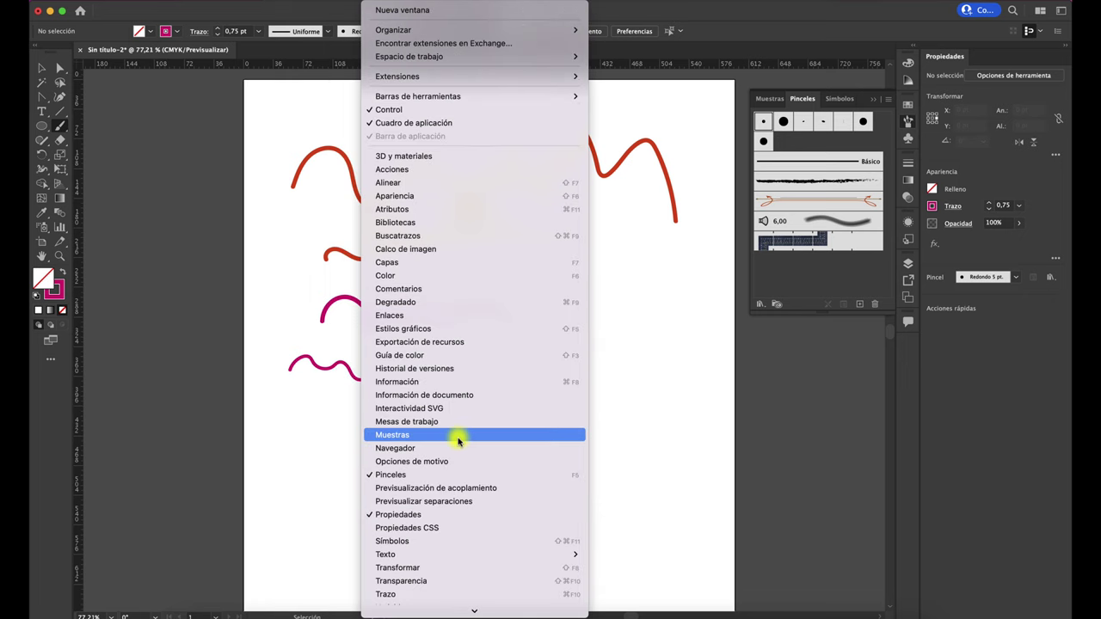
click(449, 475)
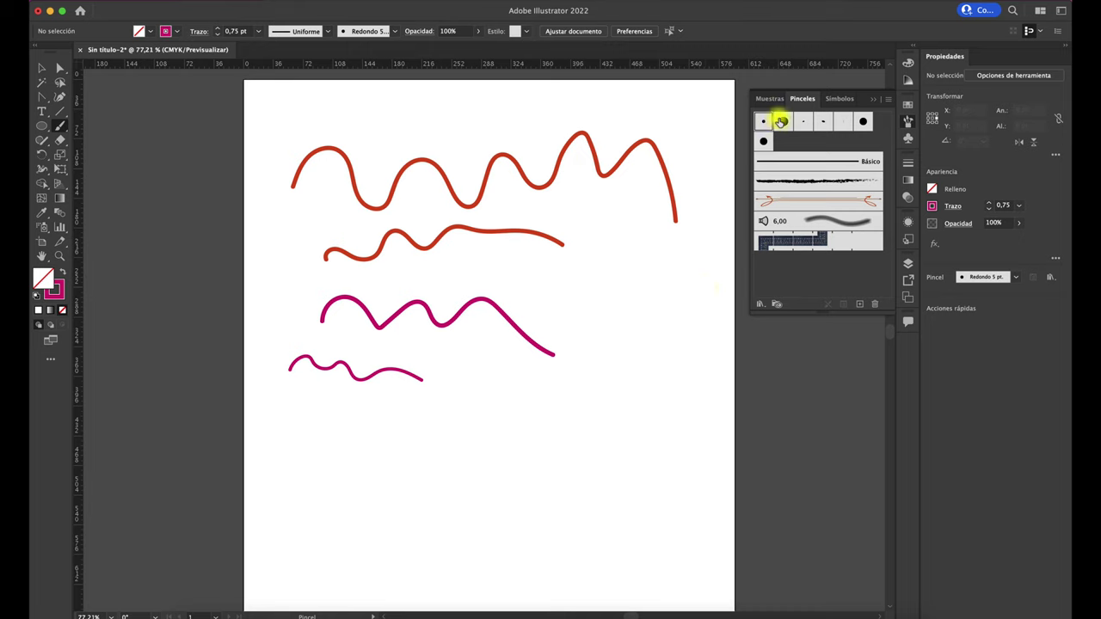
click(794, 181)
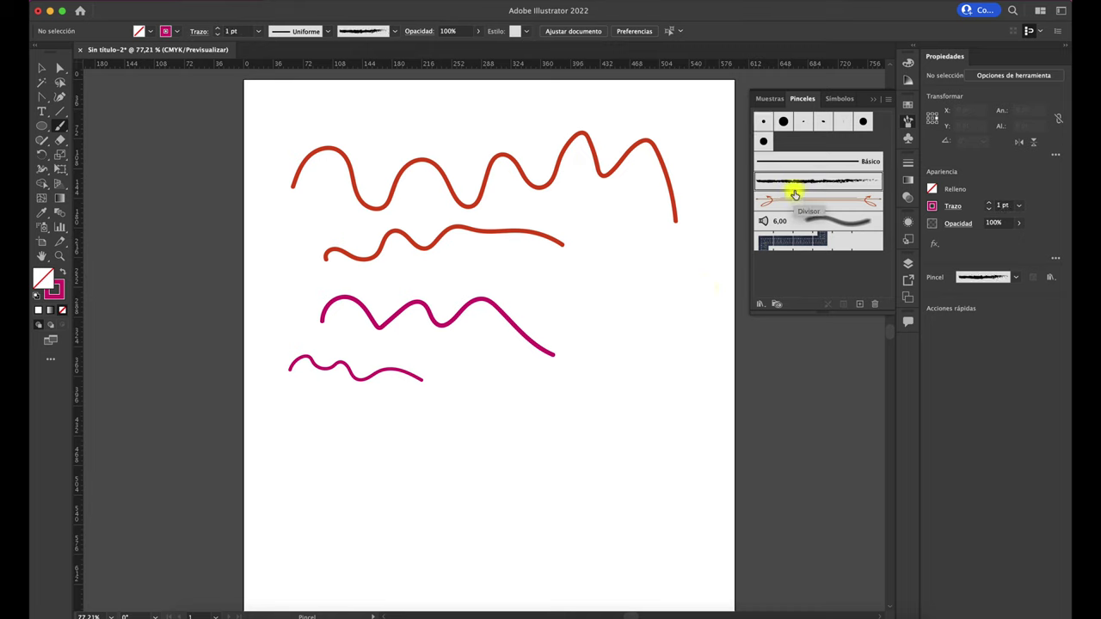
click(789, 242)
drag(582, 306, 672, 202)
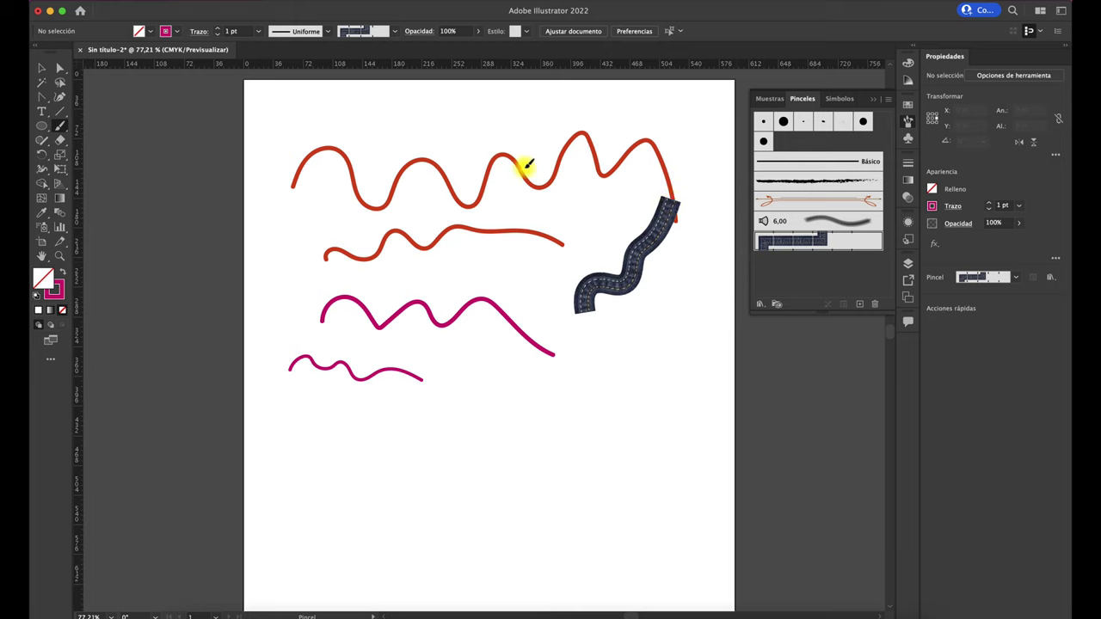
drag(524, 168, 396, 131)
- Paint several soft pink strokes over the waves with the 6,00 soft brush
click(835, 228)
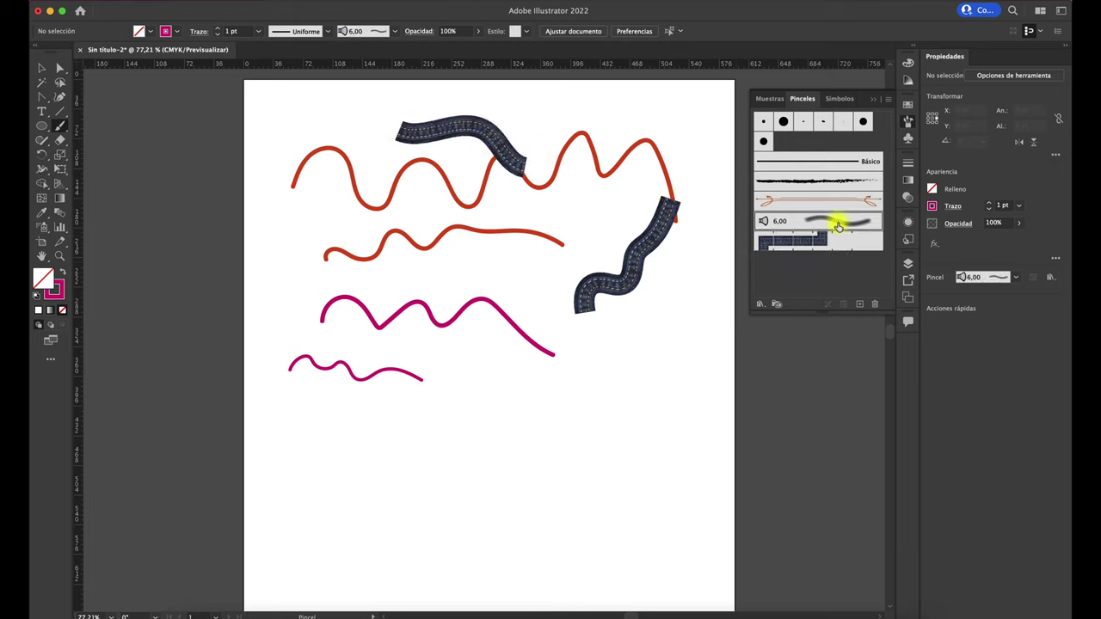
mouse_move(283, 393)
mouse_down()
mouse_move(441, 328)
mouse_move(622, 371)
mouse_up()
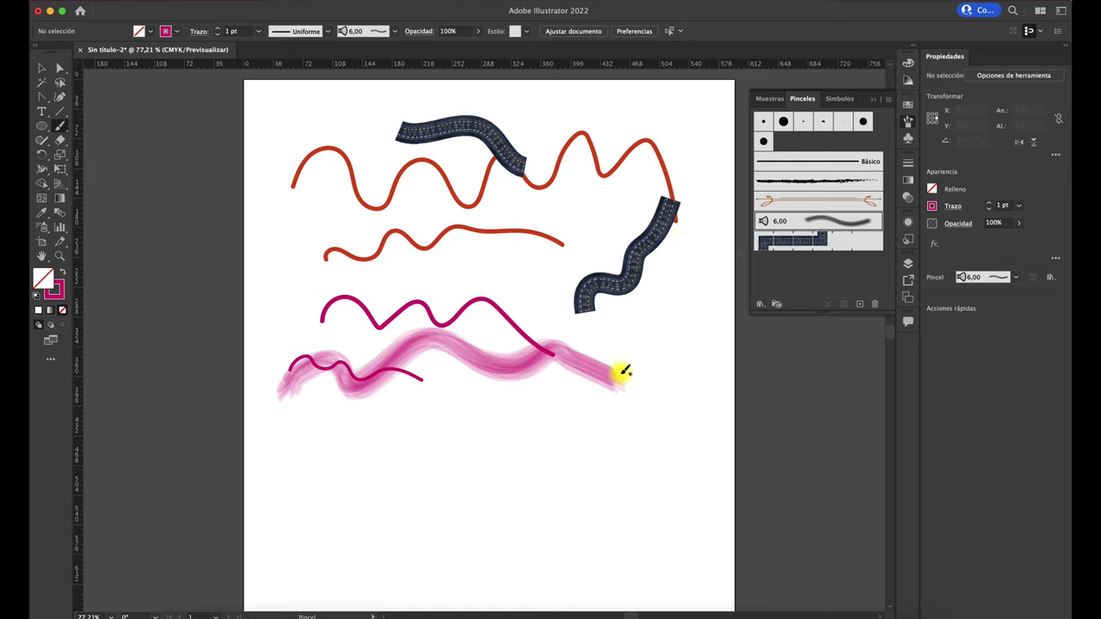
mouse_move(504, 280)
mouse_down()
mouse_move(332, 275)
mouse_move(514, 231)
mouse_move(634, 295)
mouse_up()
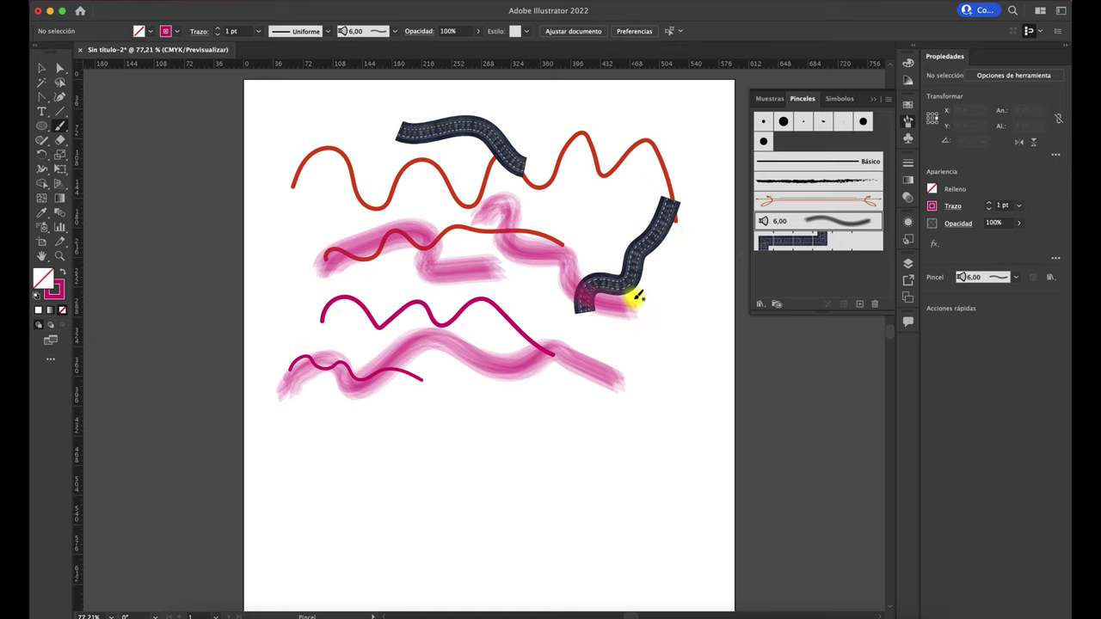
drag(615, 225, 573, 209)
scroll(573, 209, down, 2)
scroll(572, 209, down, 2)
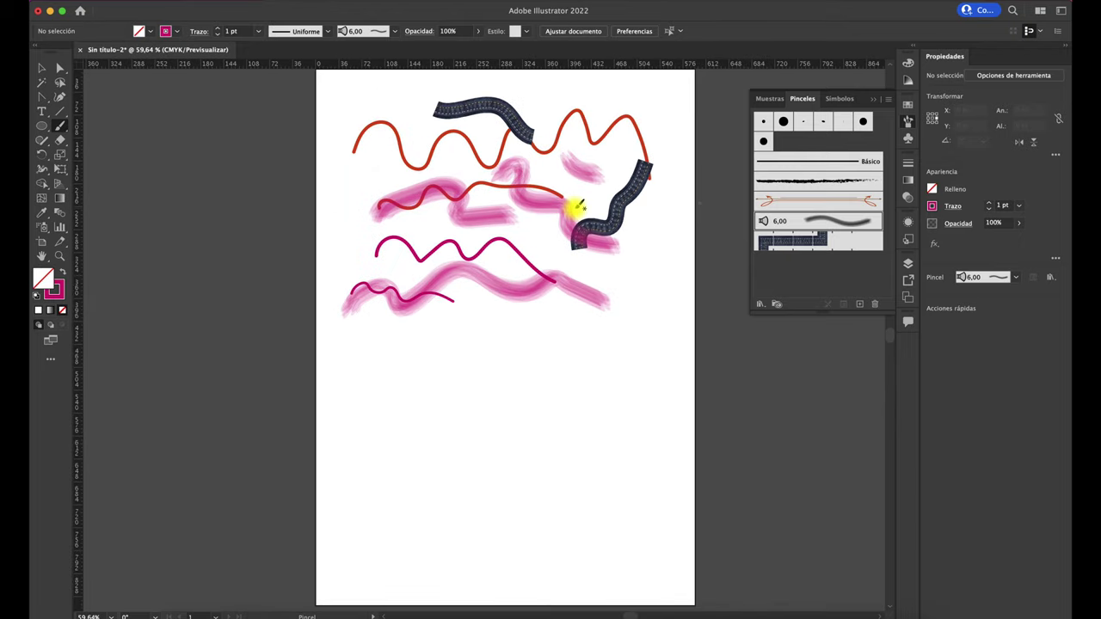
click(42, 68)
- Marquee-select all the strokes on the artboard and delete them
scroll(275, 125, up, 1)
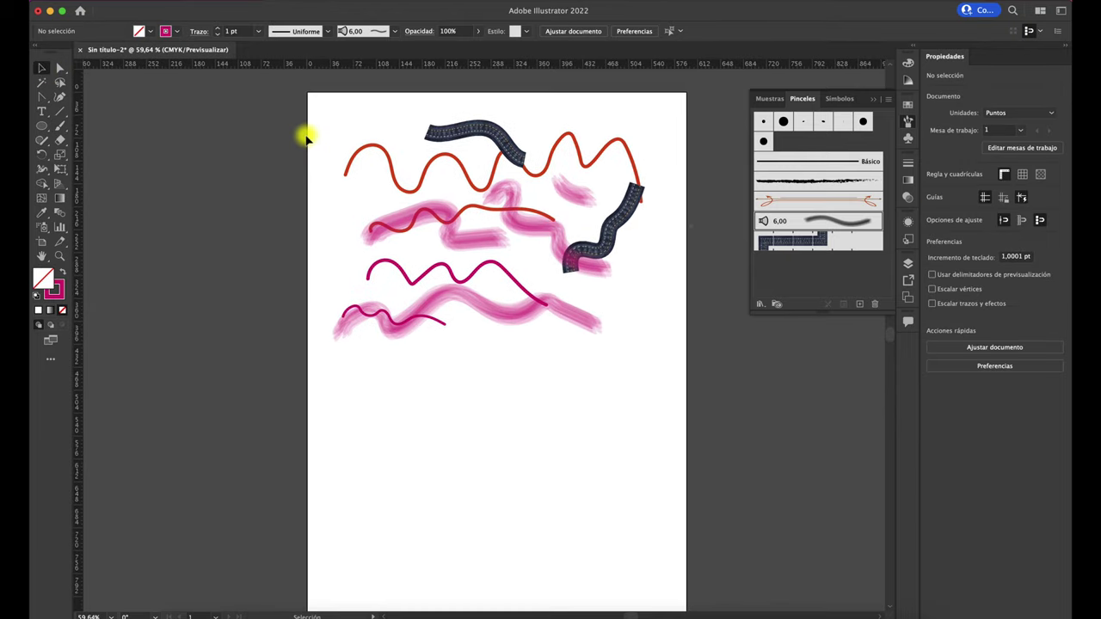
drag(305, 103, 701, 409)
key(Delete)
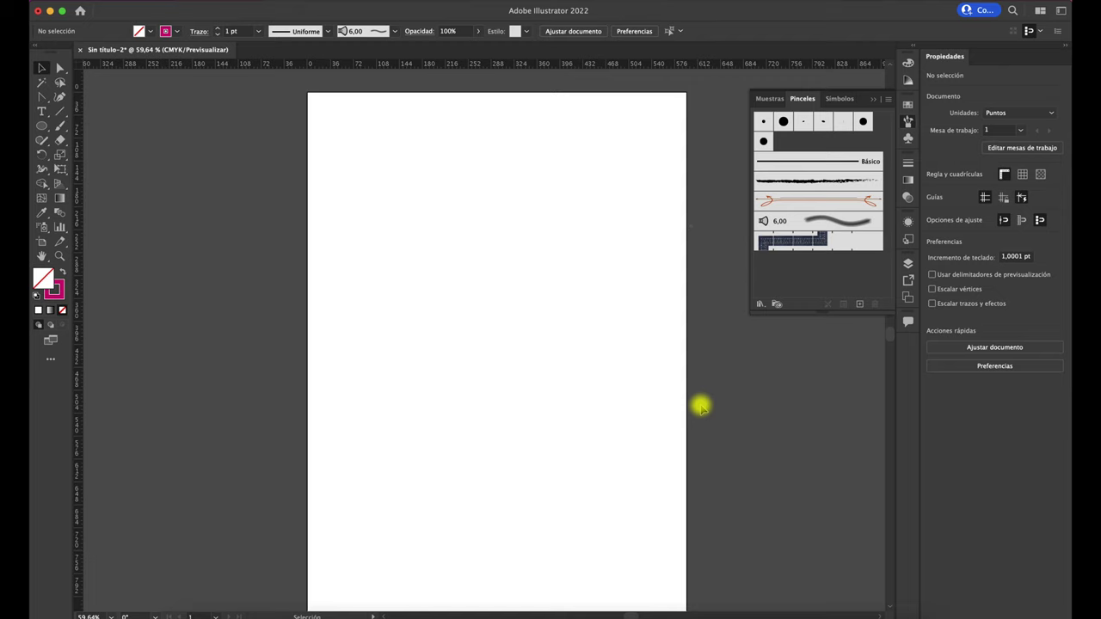
- Open the Flechas_Estándar arrow brush library and move it left of the artboard
click(762, 305)
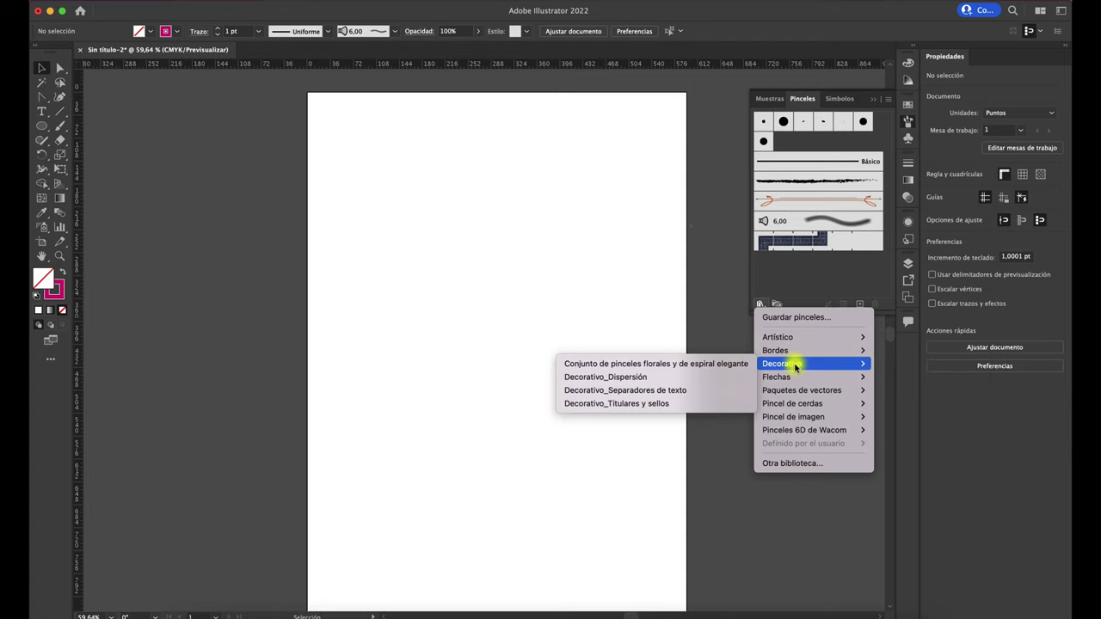
mouse_move(777, 376)
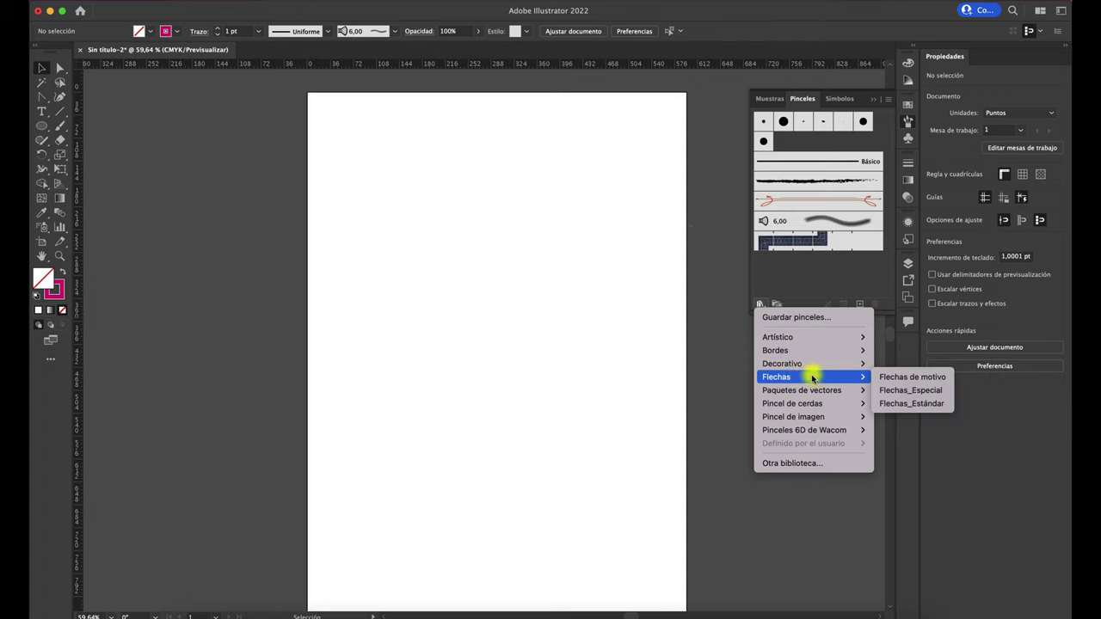
click(897, 404)
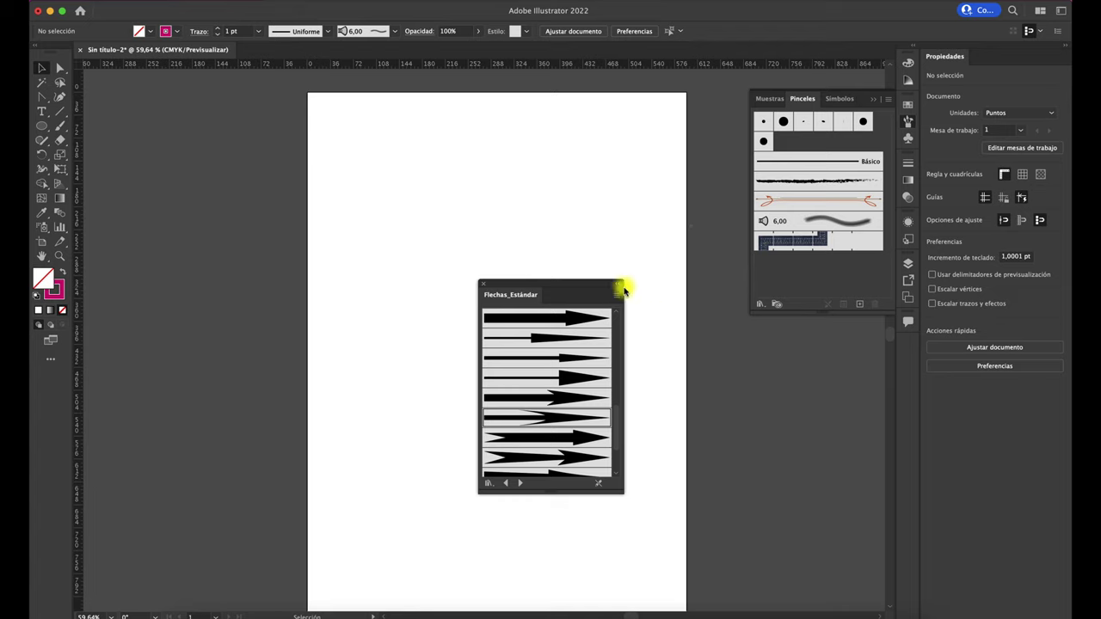
drag(580, 287, 226, 194)
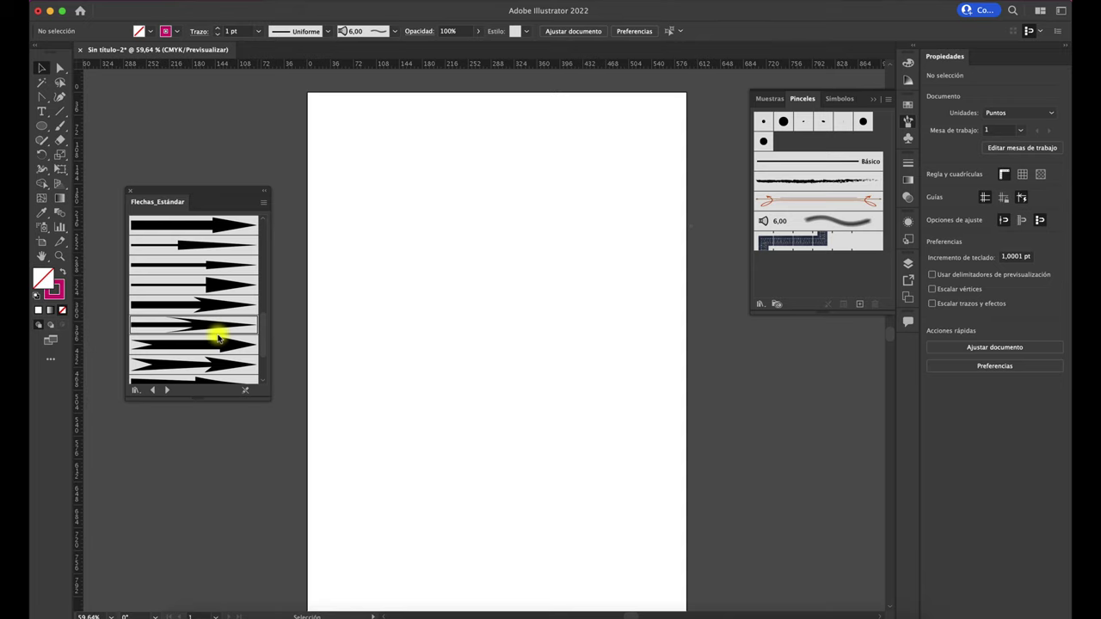
- Paint about seven thin curved magenta arrows with a plain standard arrow brush
scroll(217, 337, down, 3)
scroll(219, 338, up, 3)
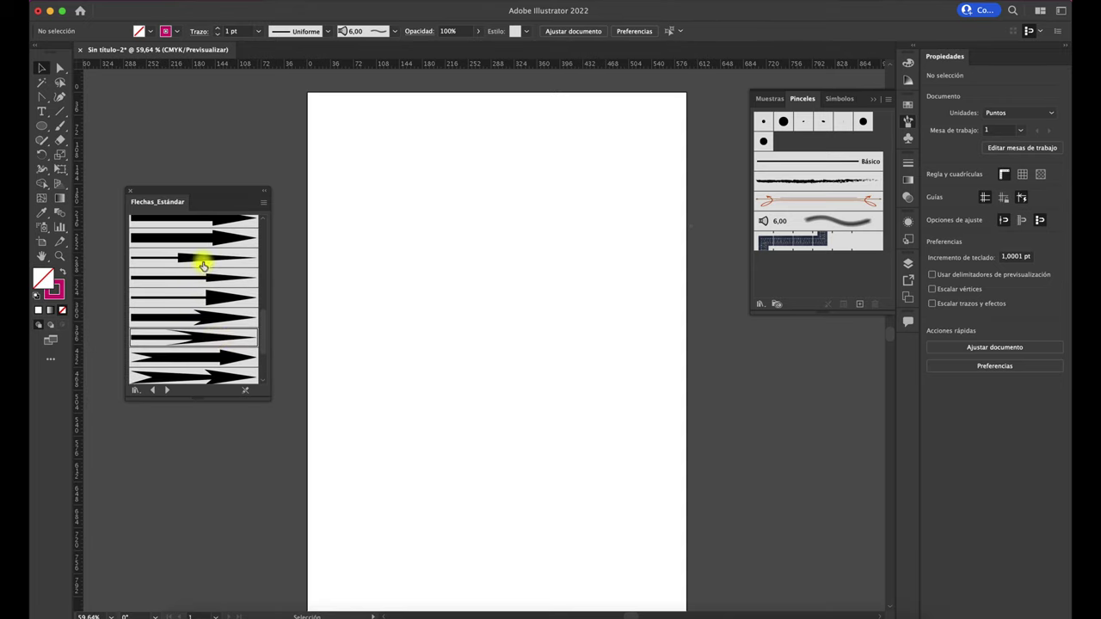
click(203, 263)
drag(367, 327, 397, 239)
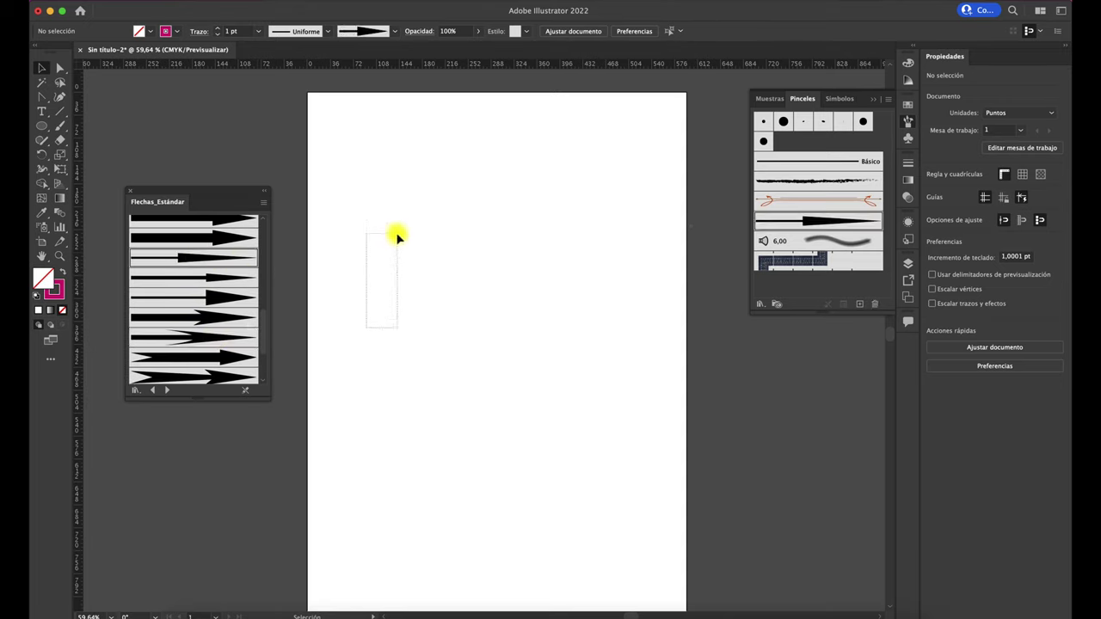
click(61, 125)
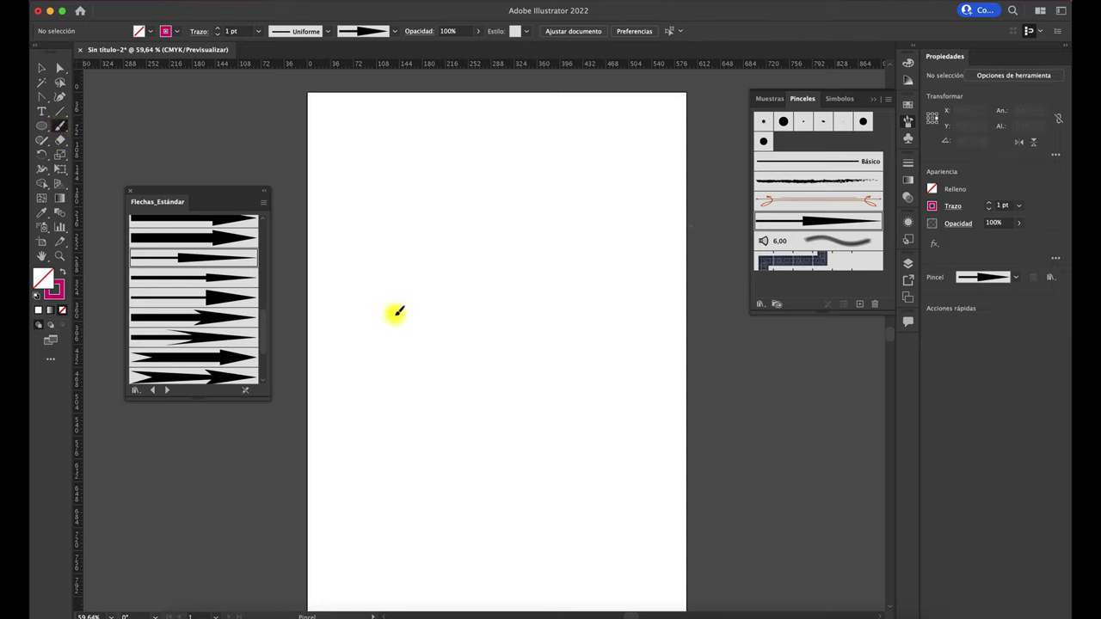
mouse_move(393, 316)
mouse_down()
mouse_move(456, 225)
mouse_move(595, 122)
mouse_up()
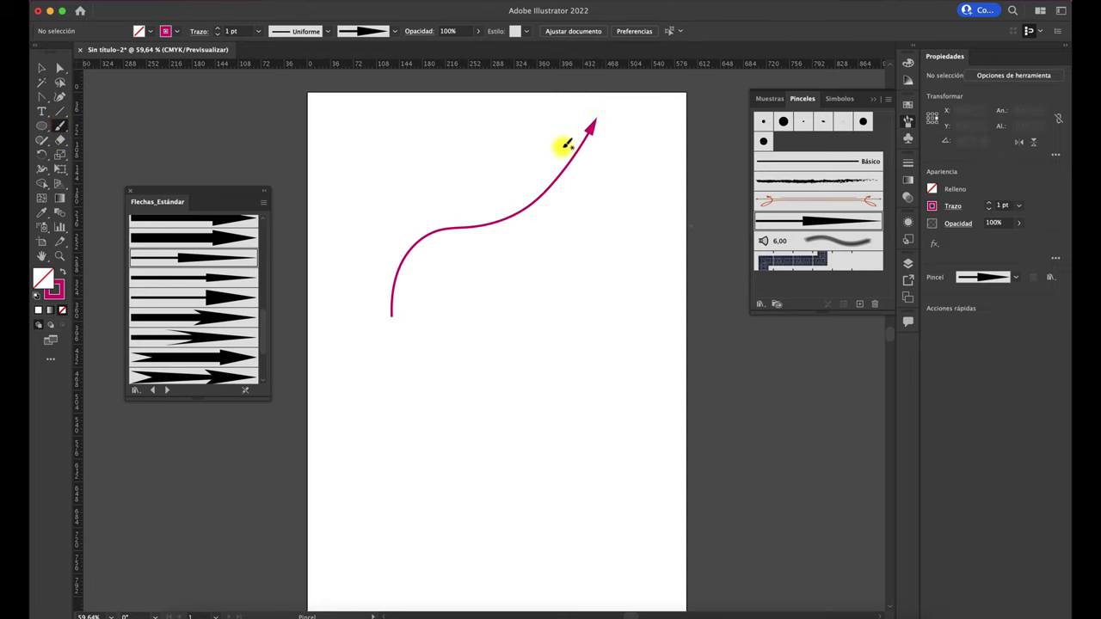
drag(560, 366, 602, 228)
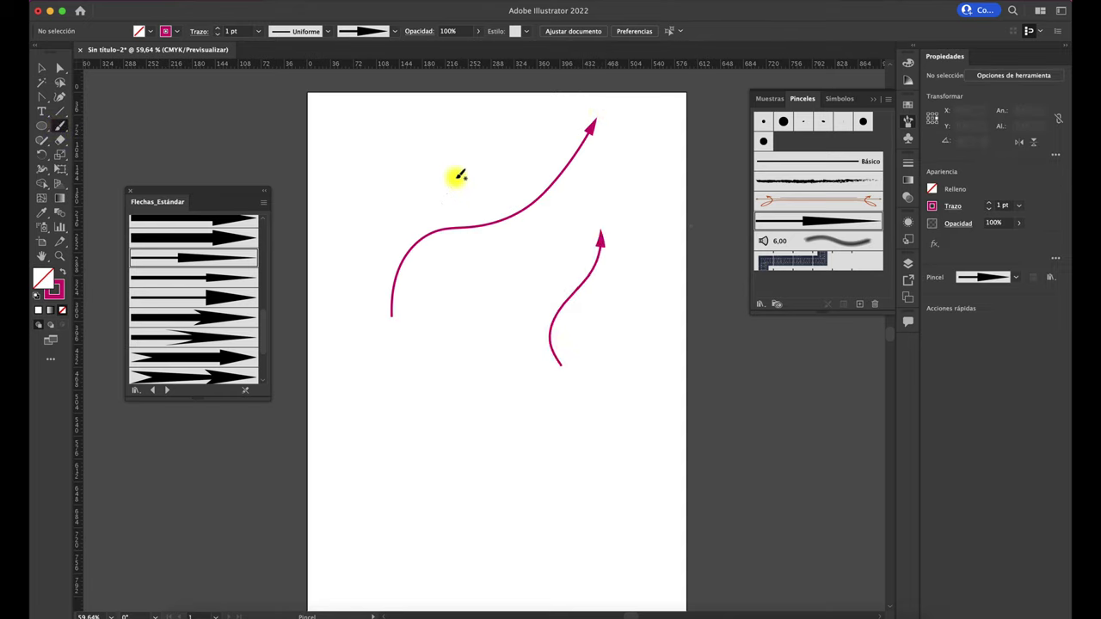
mouse_move(457, 177)
mouse_down()
mouse_move(470, 325)
mouse_move(498, 362)
mouse_up()
drag(436, 295, 344, 238)
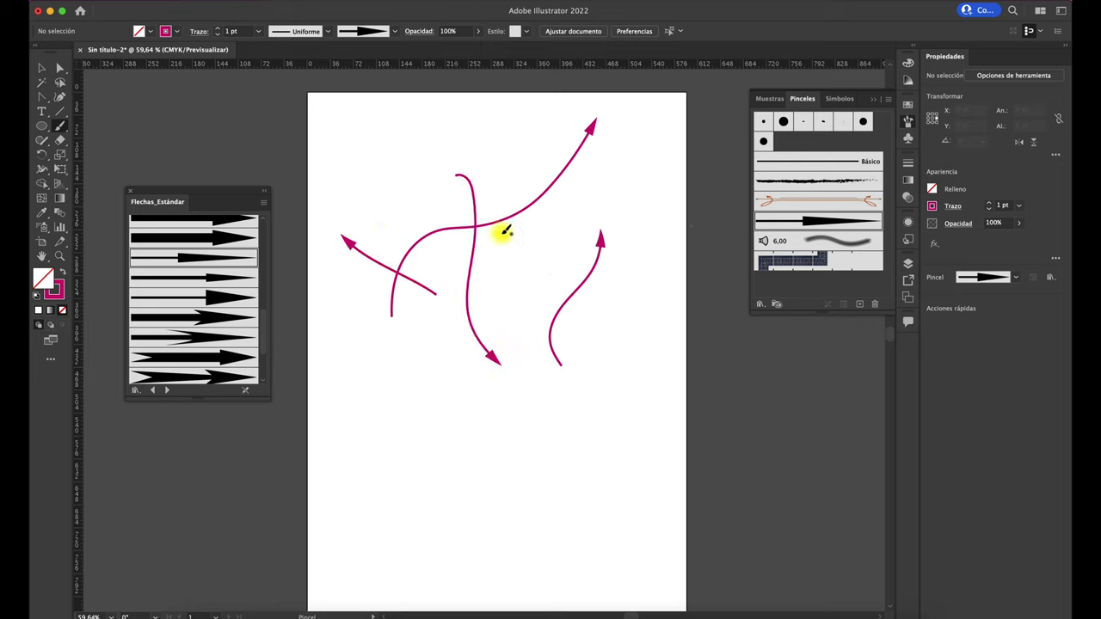
drag(570, 224, 421, 129)
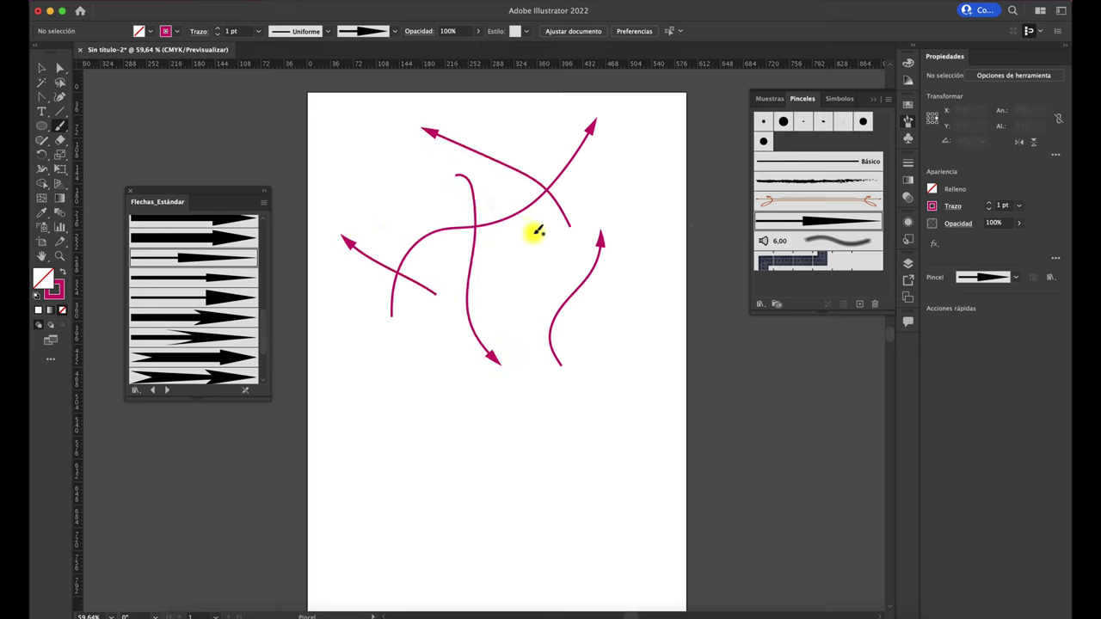
drag(544, 246, 374, 181)
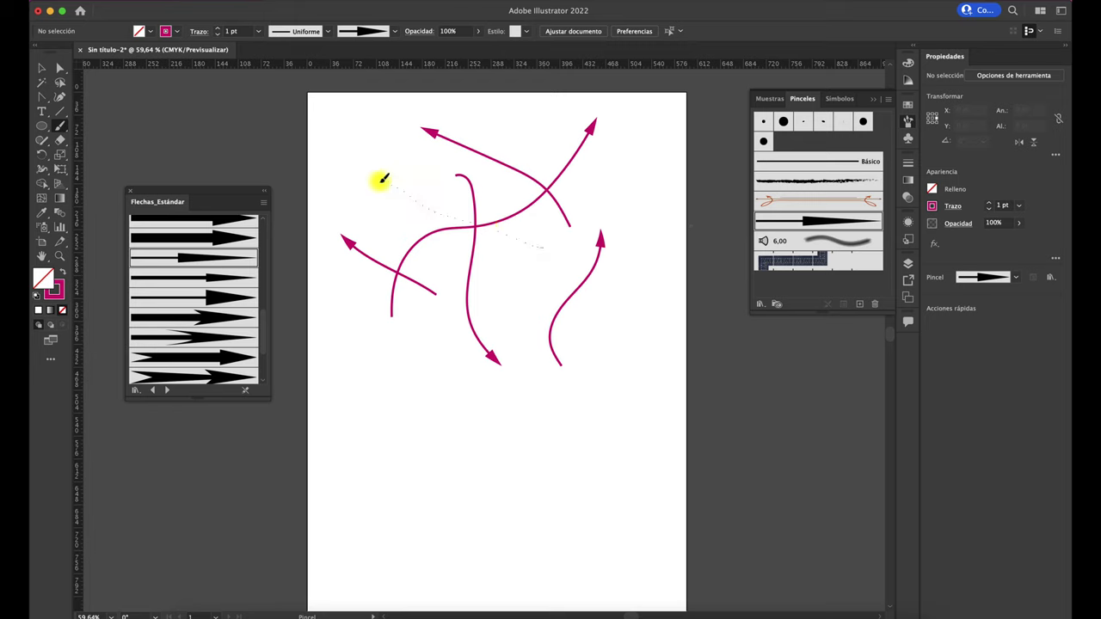
mouse_move(384, 237)
mouse_down()
mouse_move(499, 221)
mouse_move(586, 186)
mouse_up()
- Paint five thick magenta arrows with a thicker Flechas_Estándar arrow brush
click(222, 338)
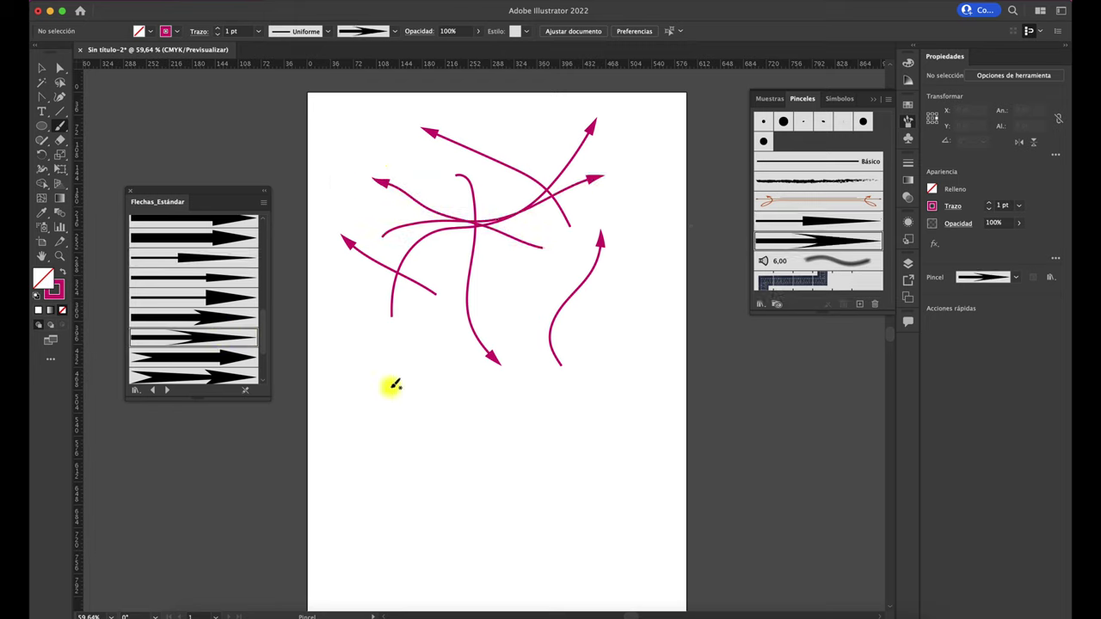
drag(400, 396, 538, 284)
drag(519, 415, 633, 237)
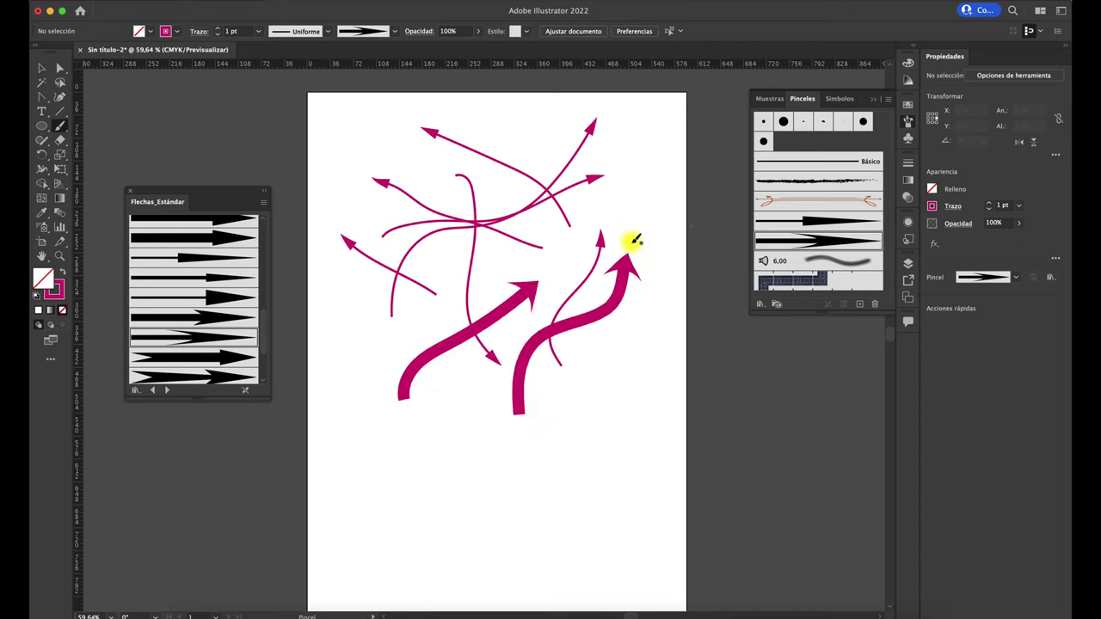
drag(633, 181, 638, 354)
drag(598, 424, 393, 249)
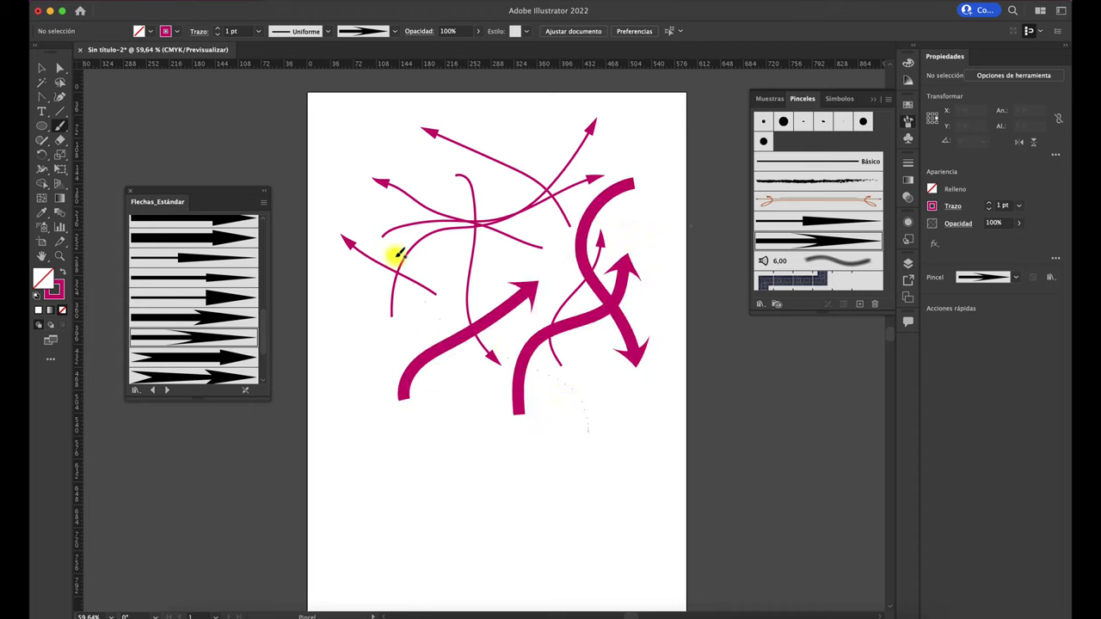
drag(334, 169, 442, 155)
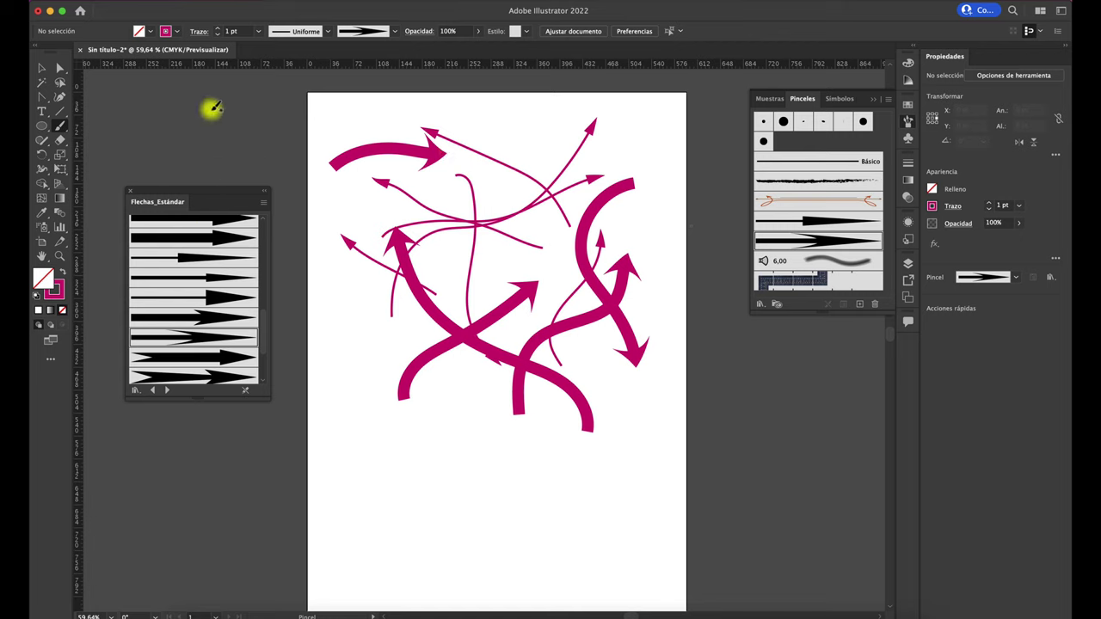
- Marquee-select and delete every arrow stroke, then close the Flechas_Estándar library
click(41, 69)
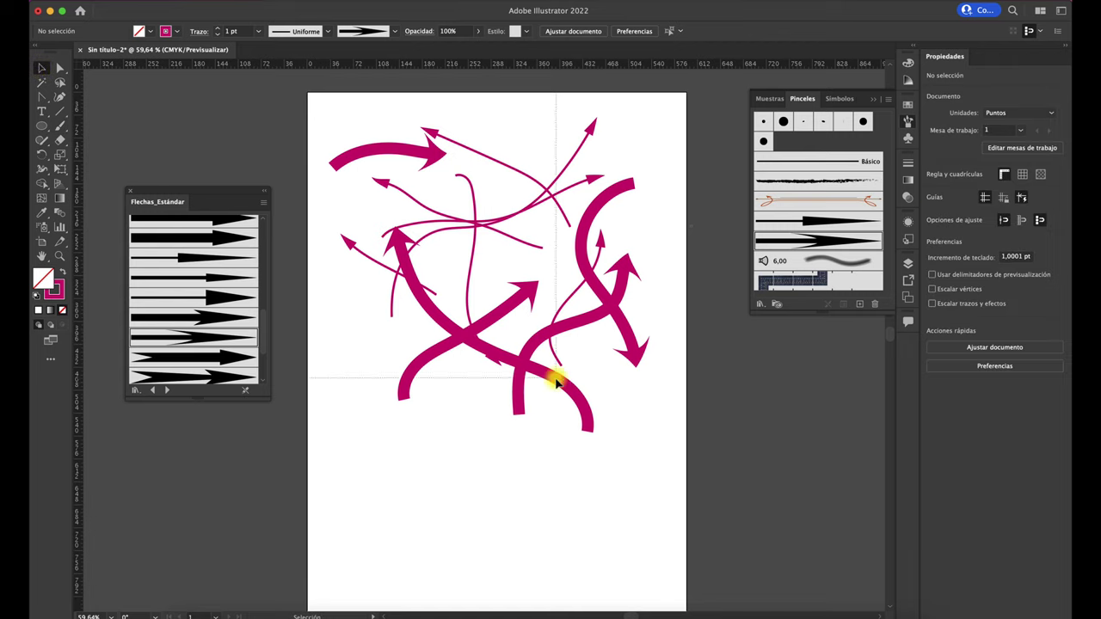
drag(289, 78, 688, 473)
key(Delete)
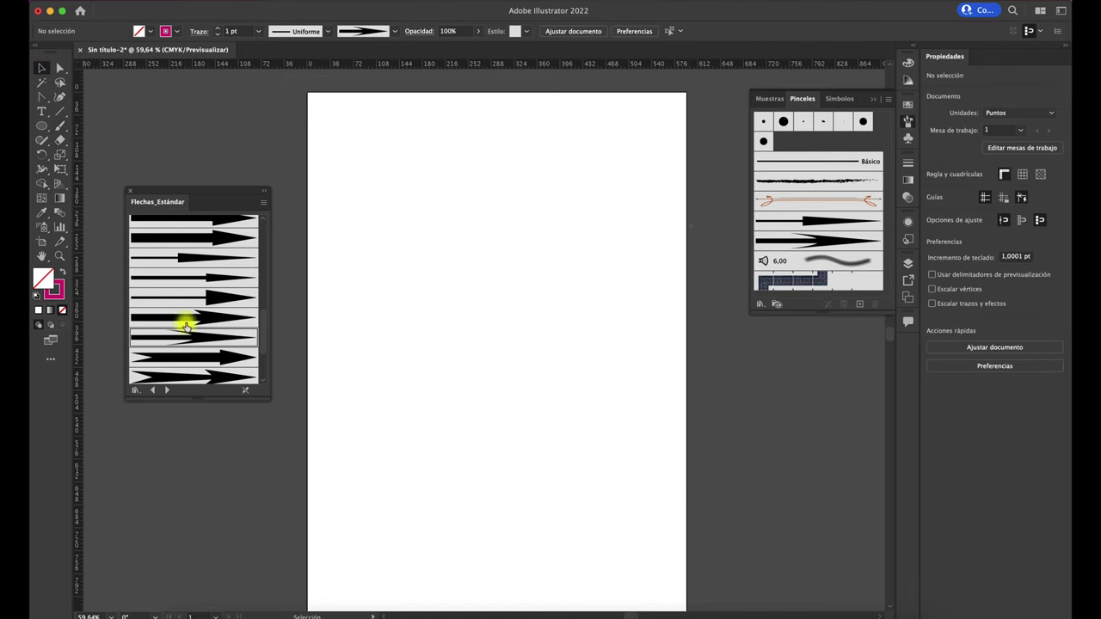
click(128, 191)
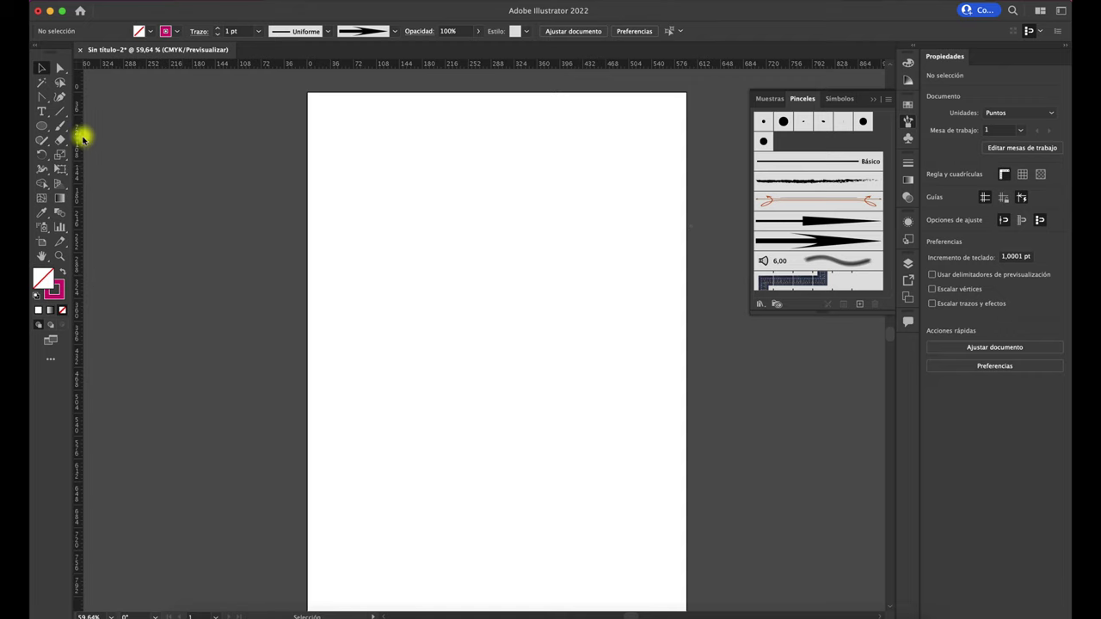
click(43, 143)
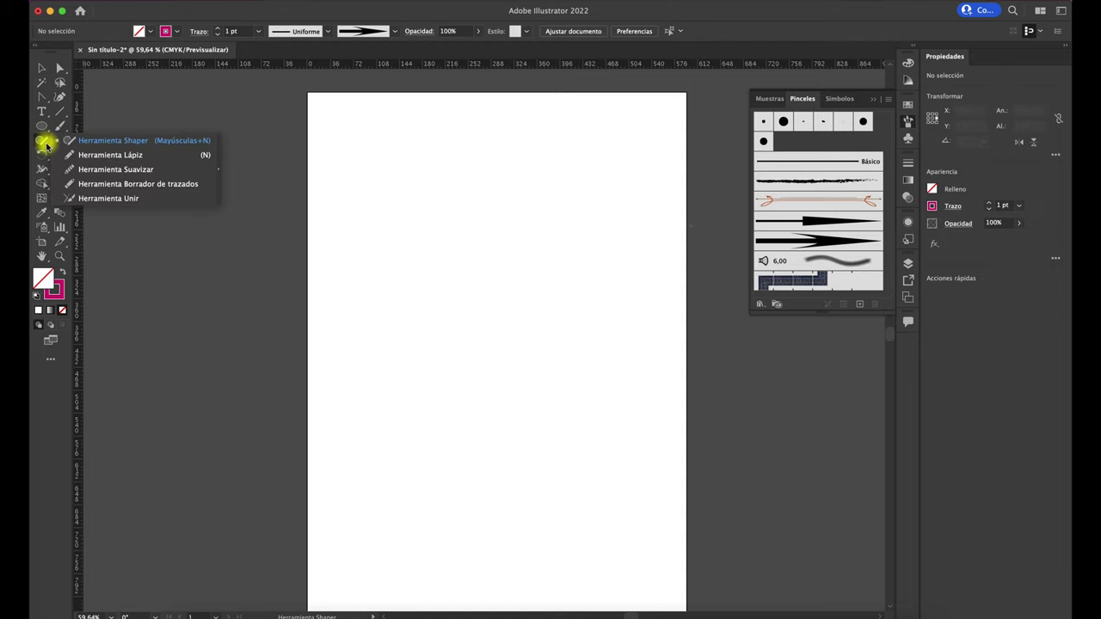
click(110, 155)
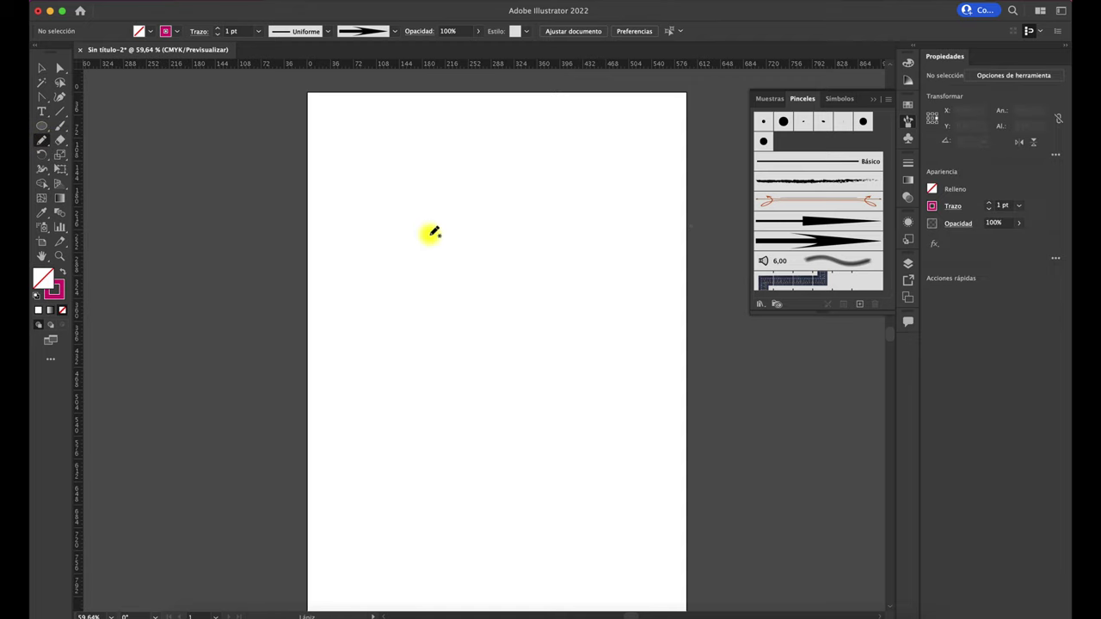
scroll(433, 233, up, 5)
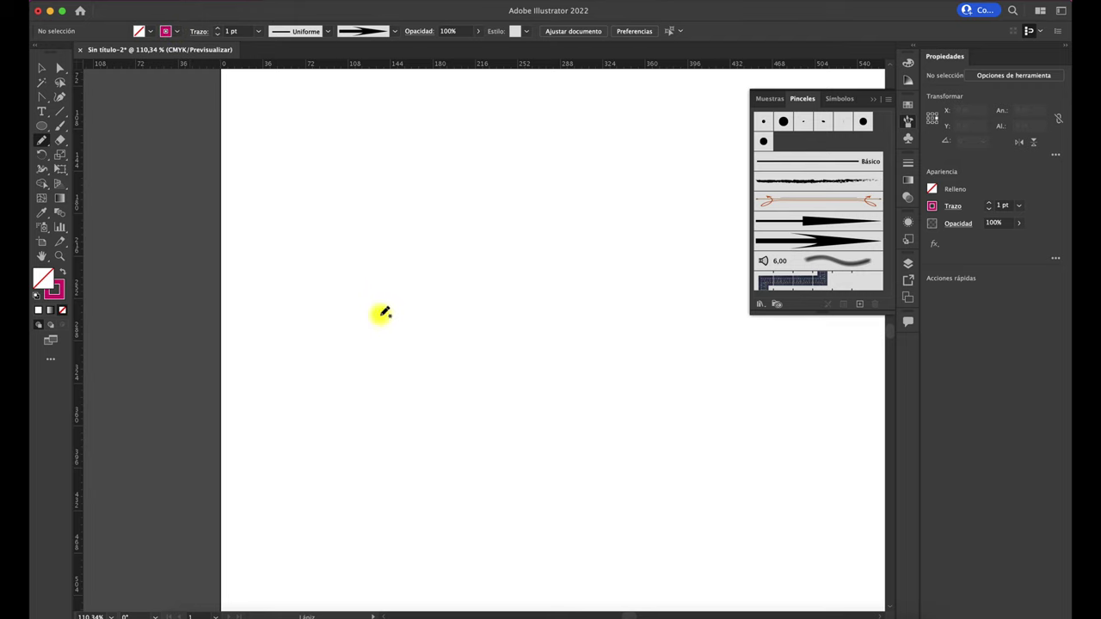
drag(379, 328, 393, 170)
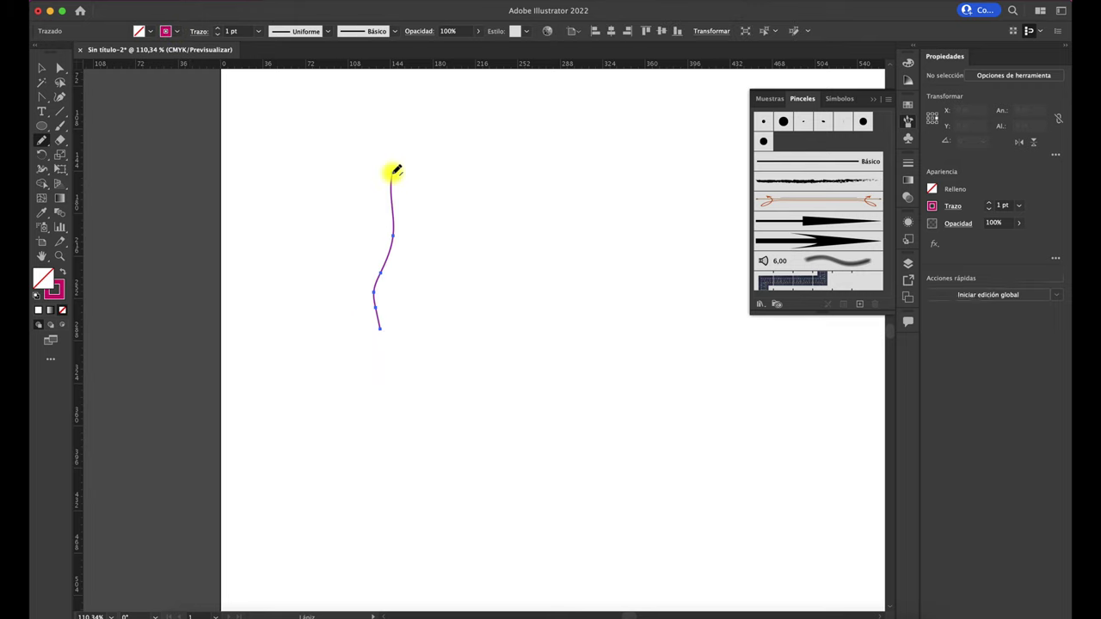
drag(459, 272, 603, 267)
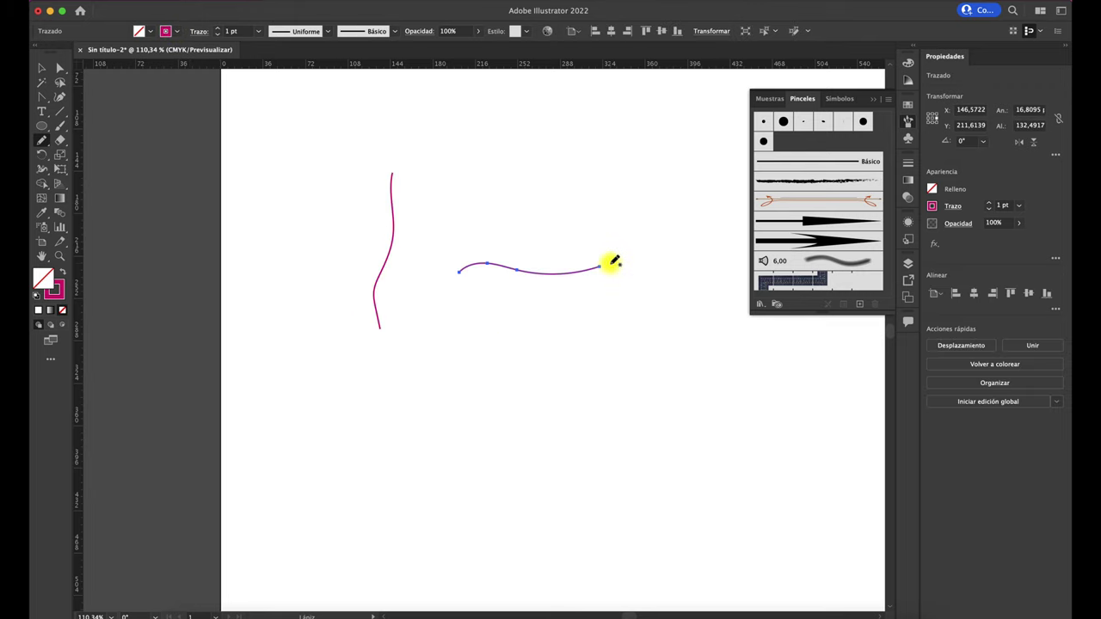
click(41, 68)
drag(278, 125, 555, 394)
key(Delete)
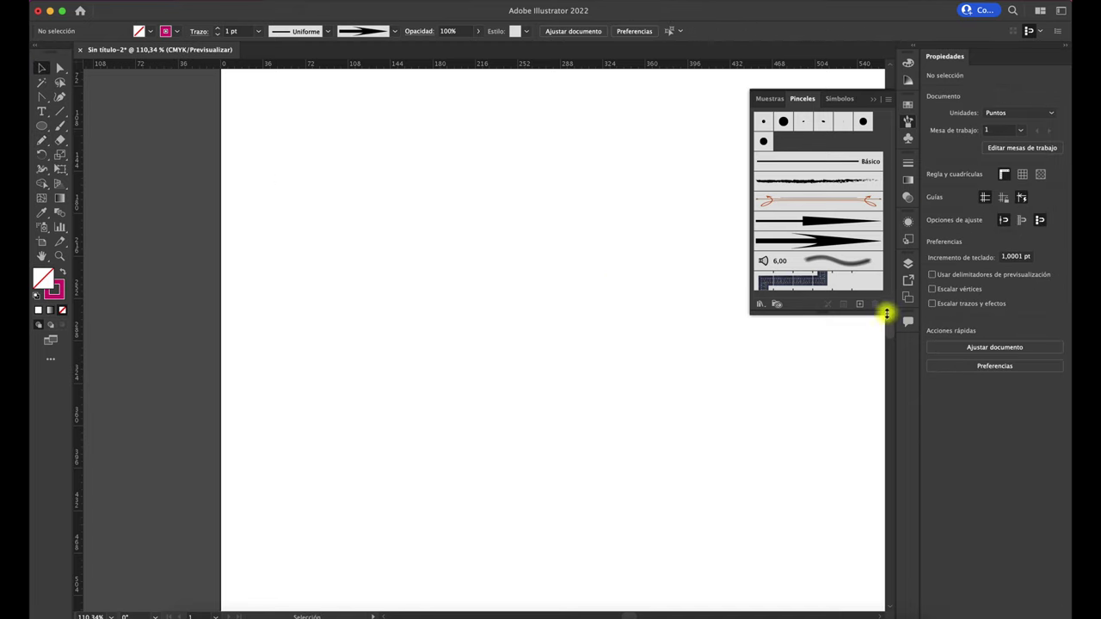
- Remove the arrow, 6,00 soft and patterned brushes from the Brushes panel, then pick the Pencil
drag(886, 314, 874, 483)
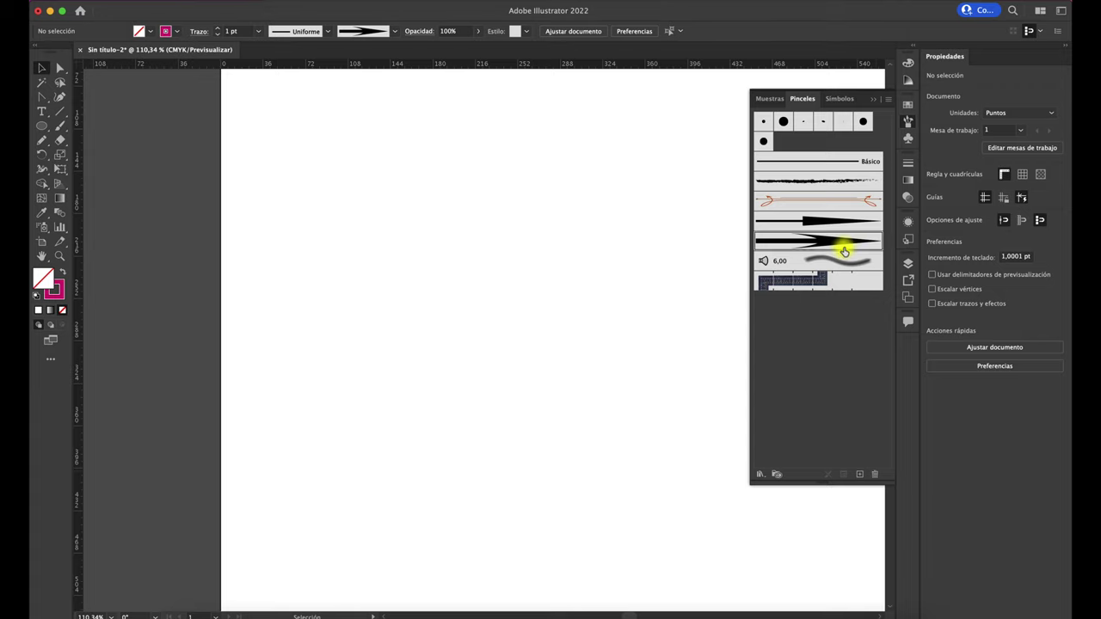
click(874, 474)
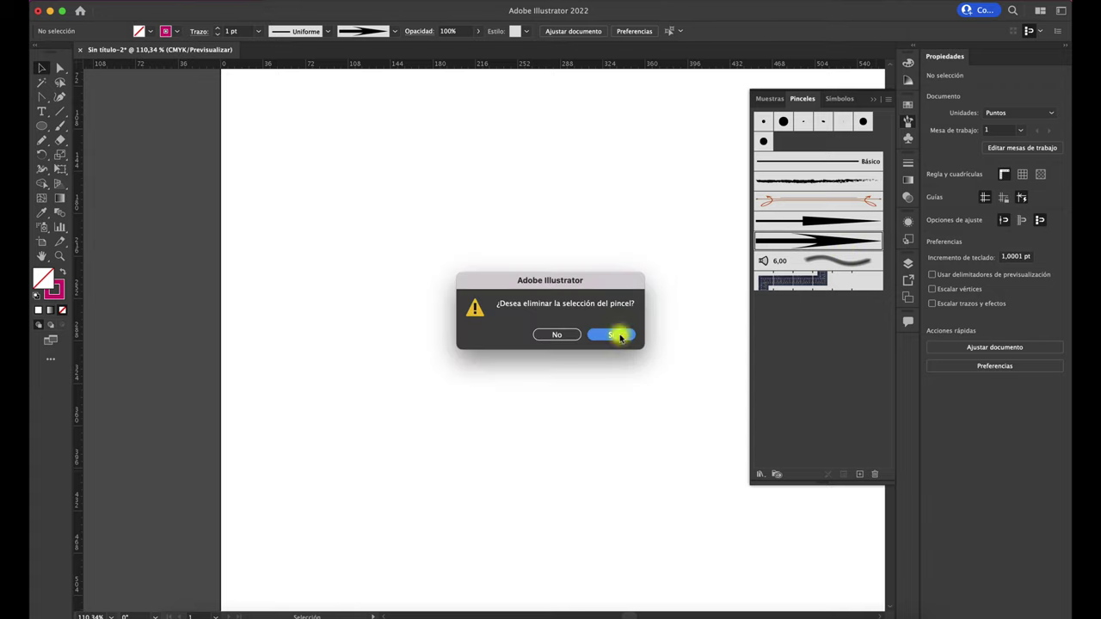
click(616, 335)
click(812, 221)
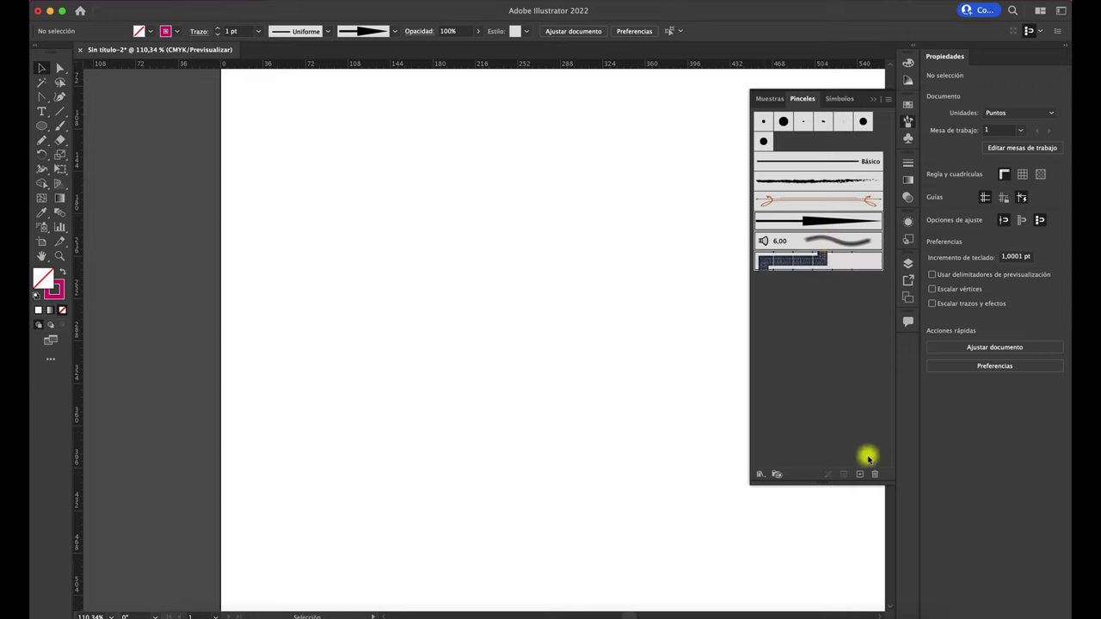
click(875, 474)
click(615, 335)
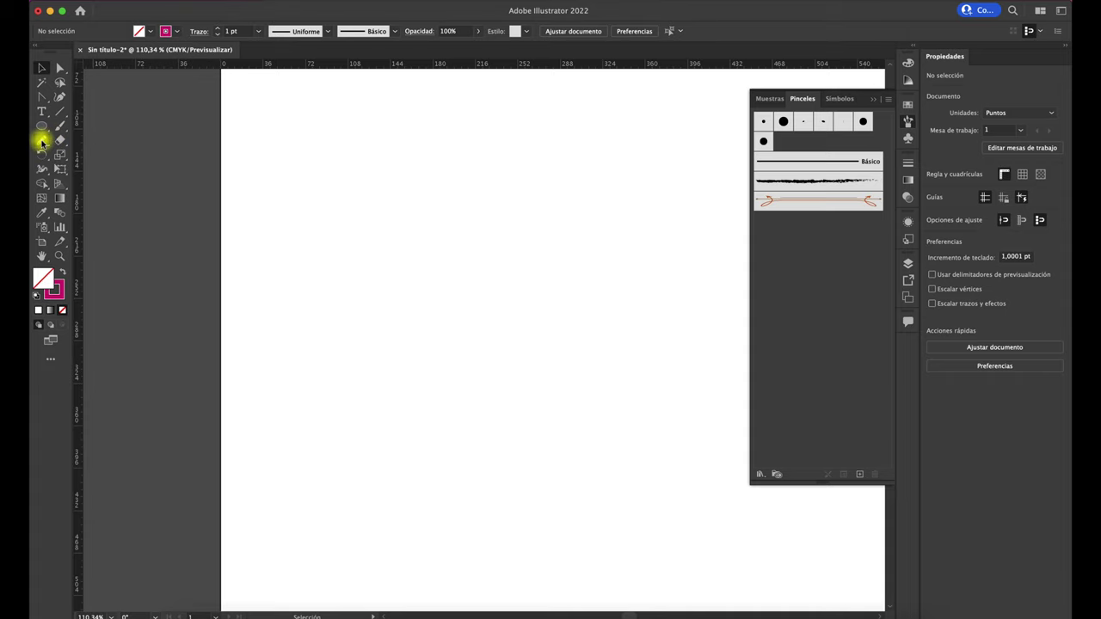
click(42, 141)
click(176, 31)
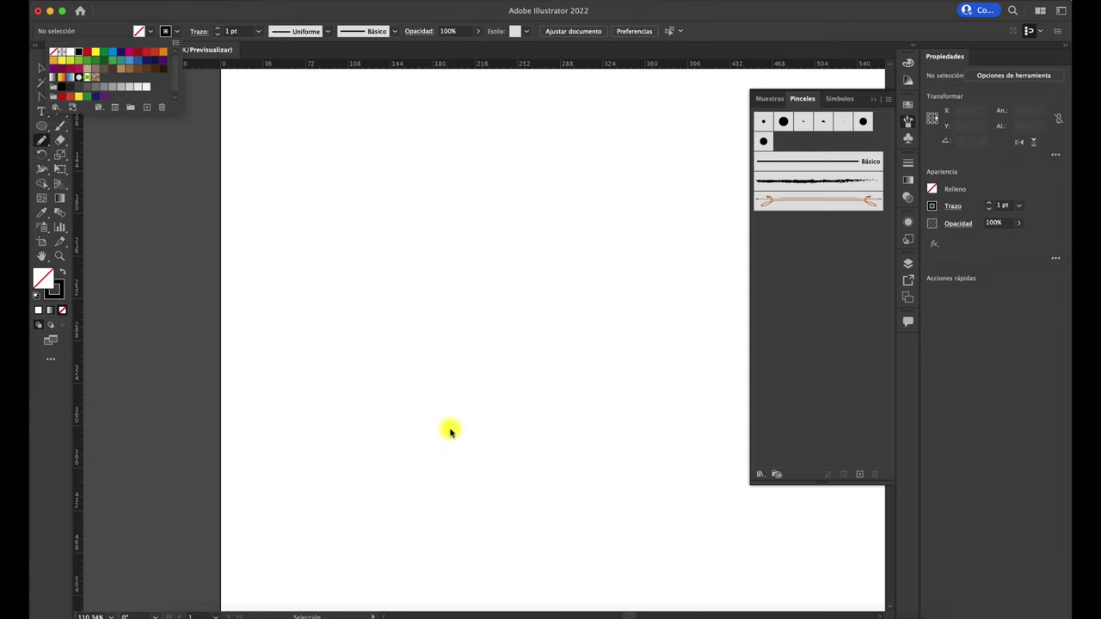
- Draw a black wavy pencil line and apply Width Profile 4 so it tapers left to right
click(449, 430)
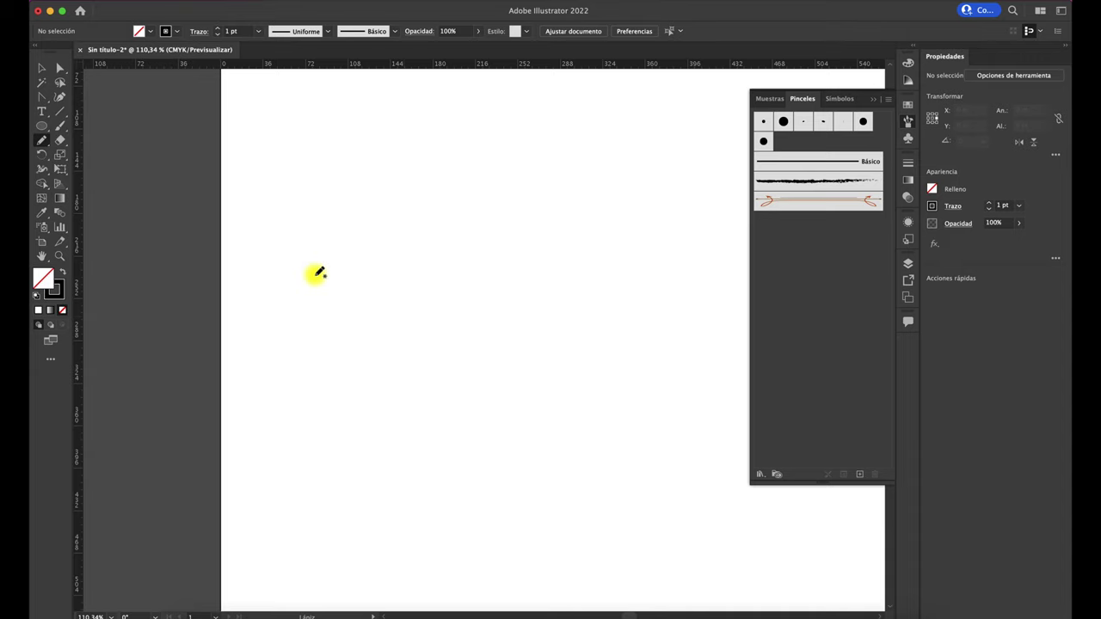
mouse_move(315, 273)
mouse_down()
mouse_move(488, 284)
mouse_move(557, 251)
mouse_up()
scroll(376, 246, up, 3)
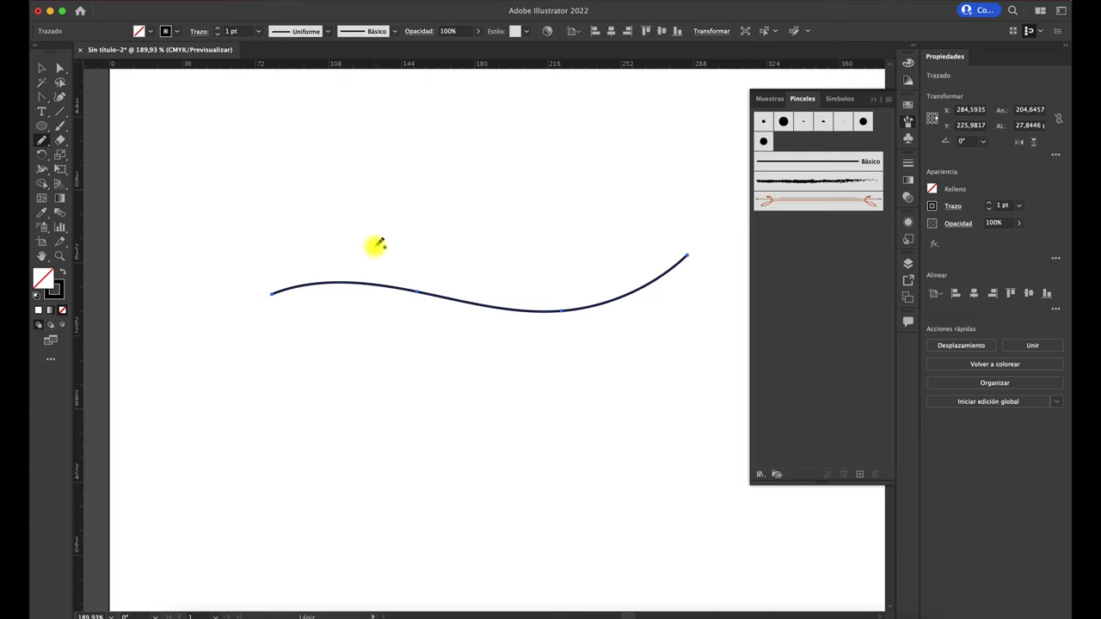
super+click(263, 94)
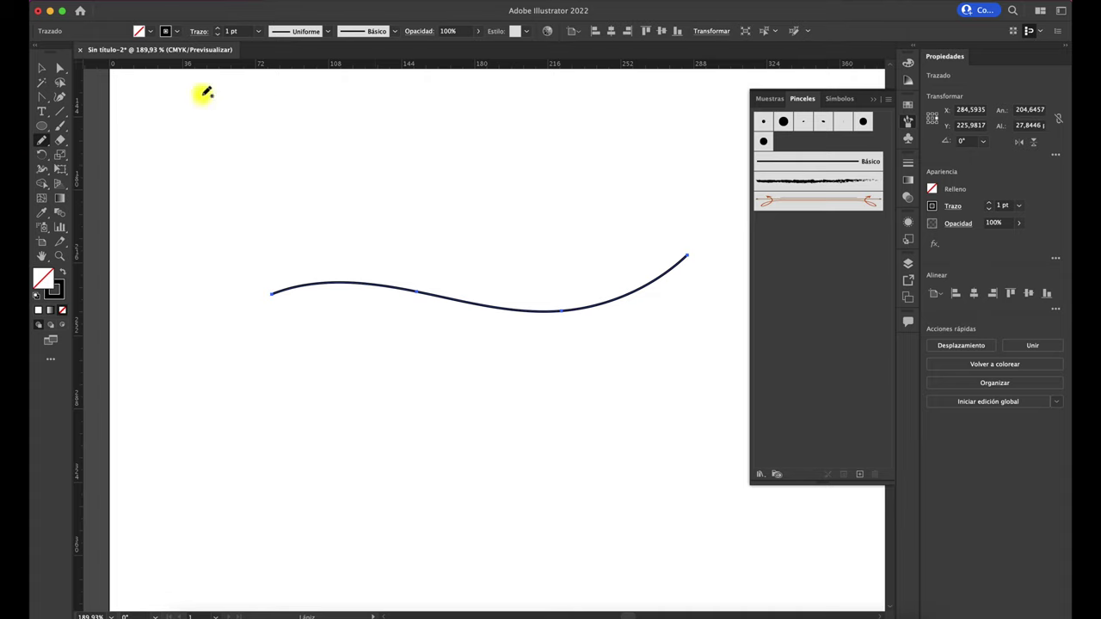
click(328, 32)
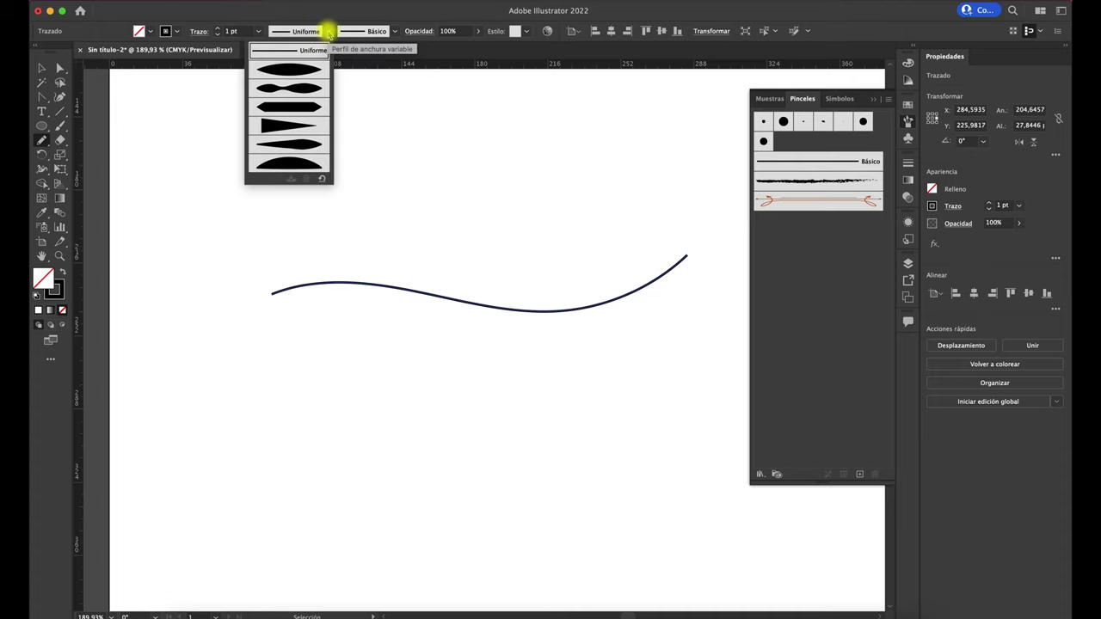
click(288, 127)
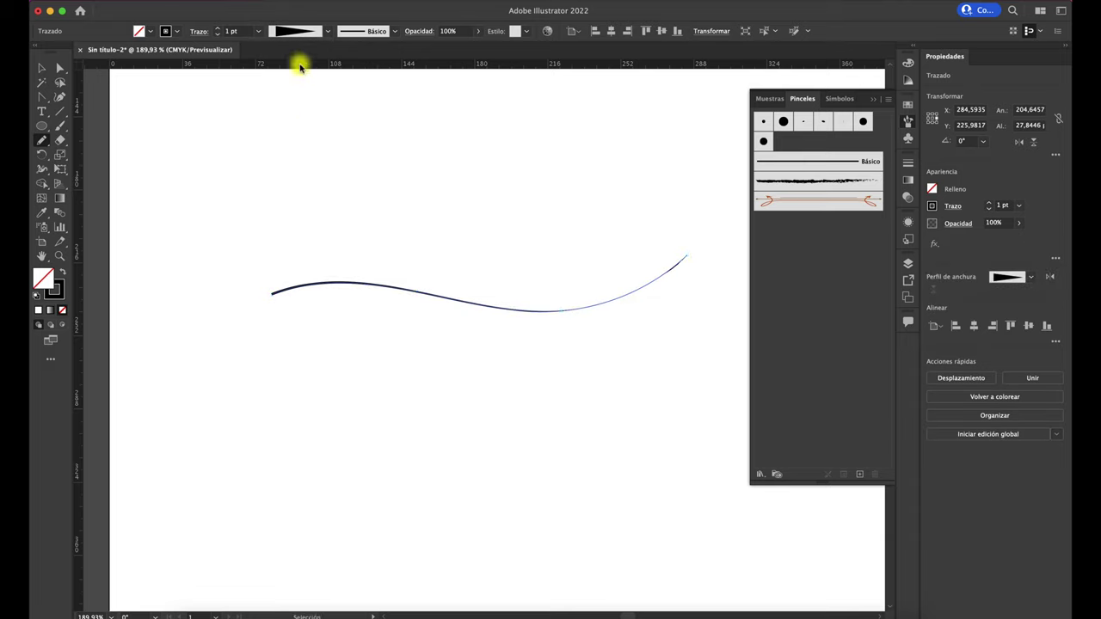
click(41, 68)
click(279, 181)
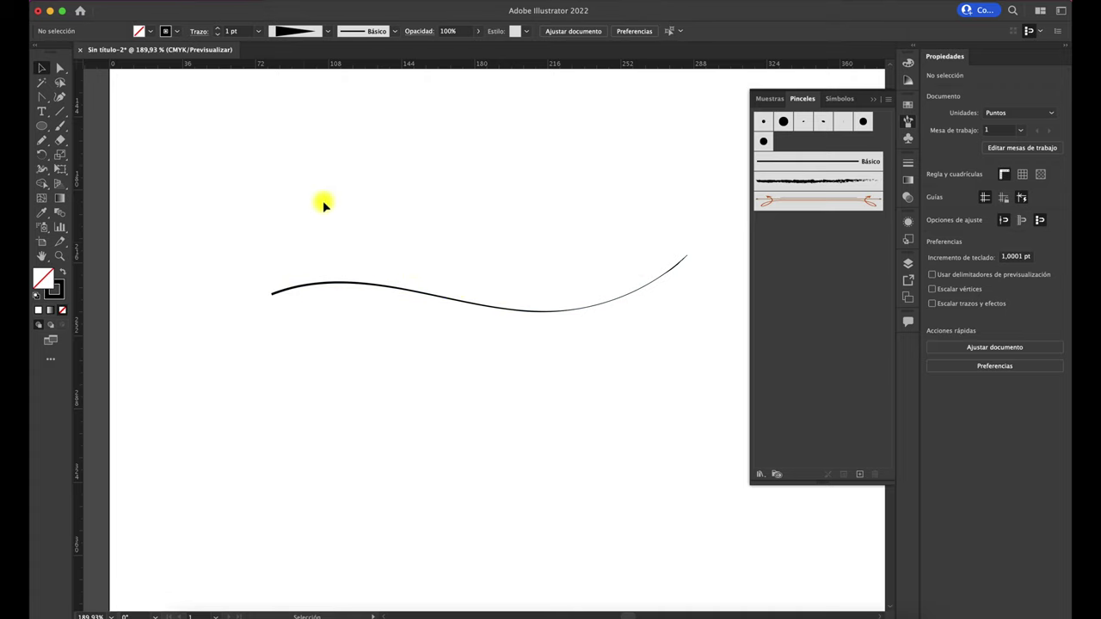
click(352, 281)
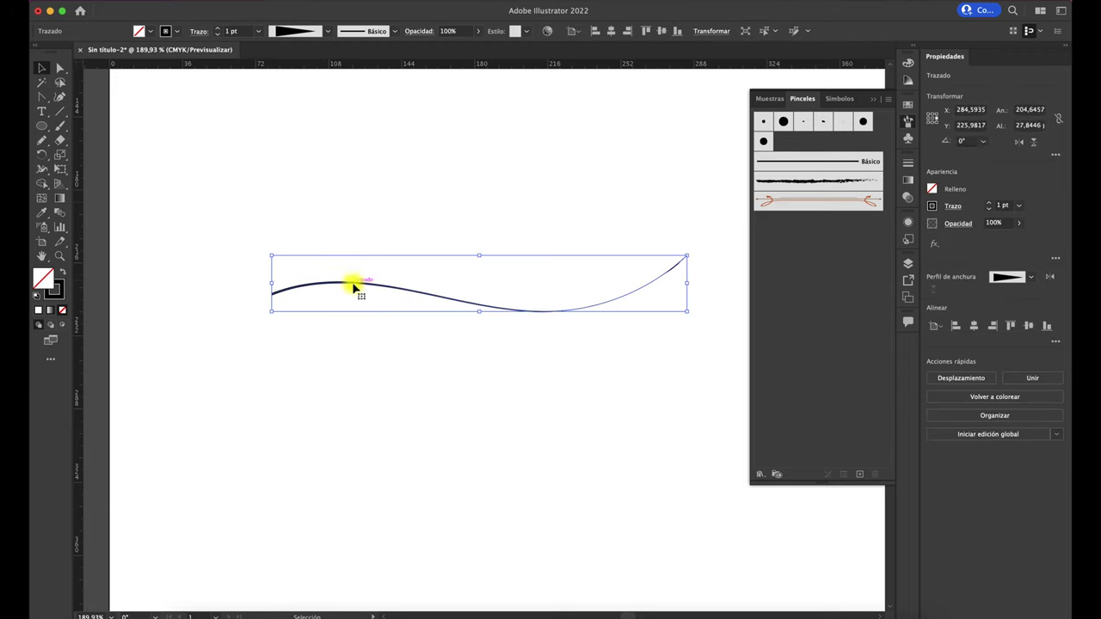
- Drag the tapered line into Brushes as an Art Brush with Fixed width and Matices colorization
drag(353, 288, 796, 282)
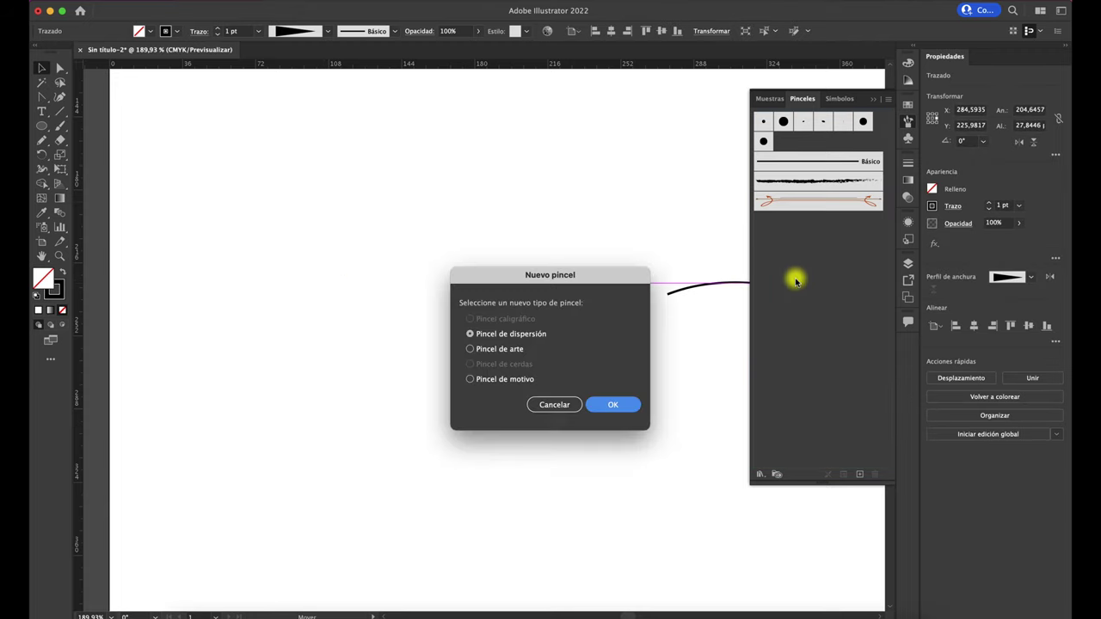
click(512, 349)
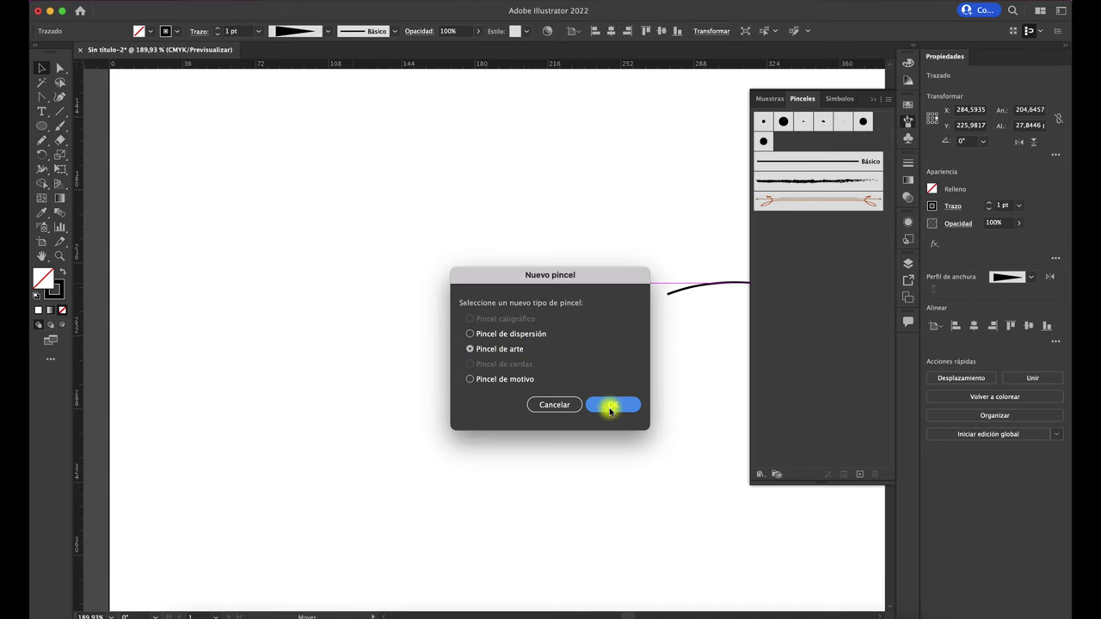
click(611, 406)
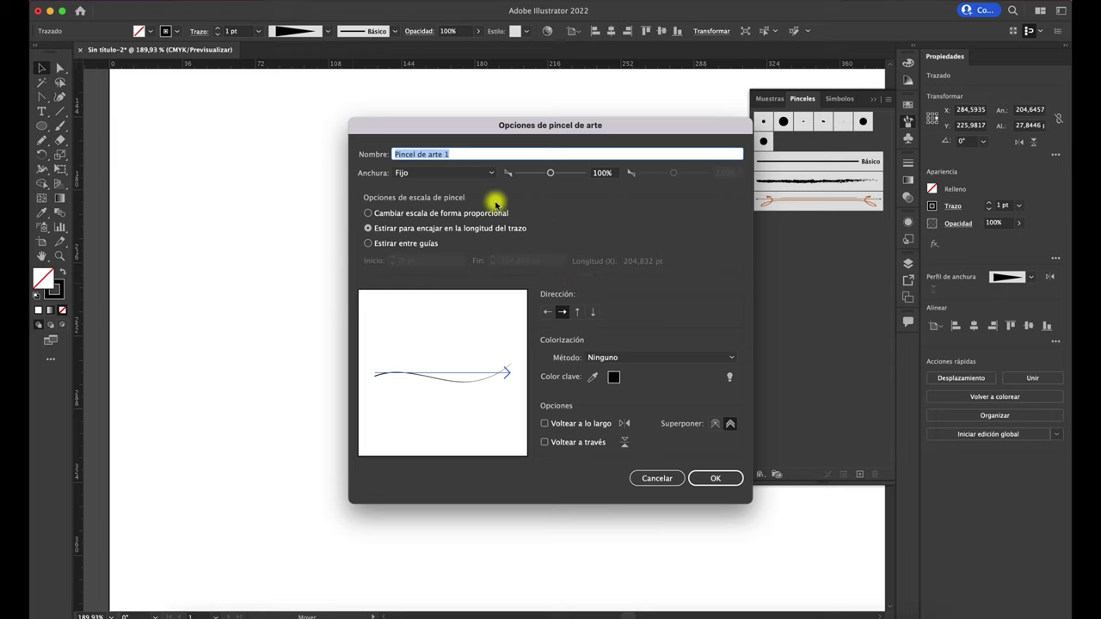
click(492, 173)
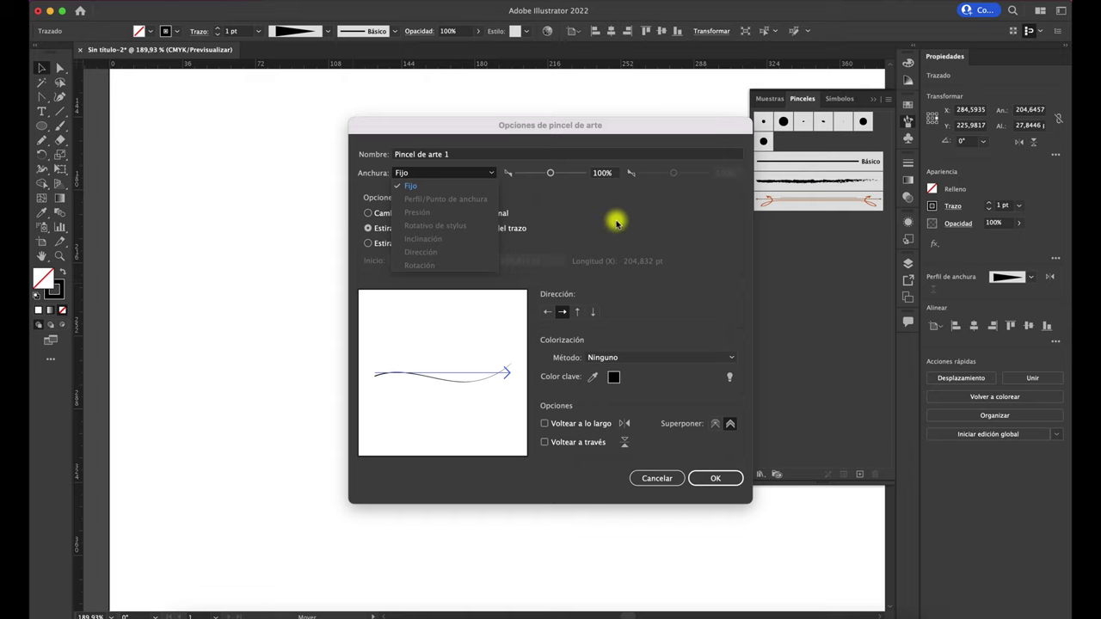
click(613, 223)
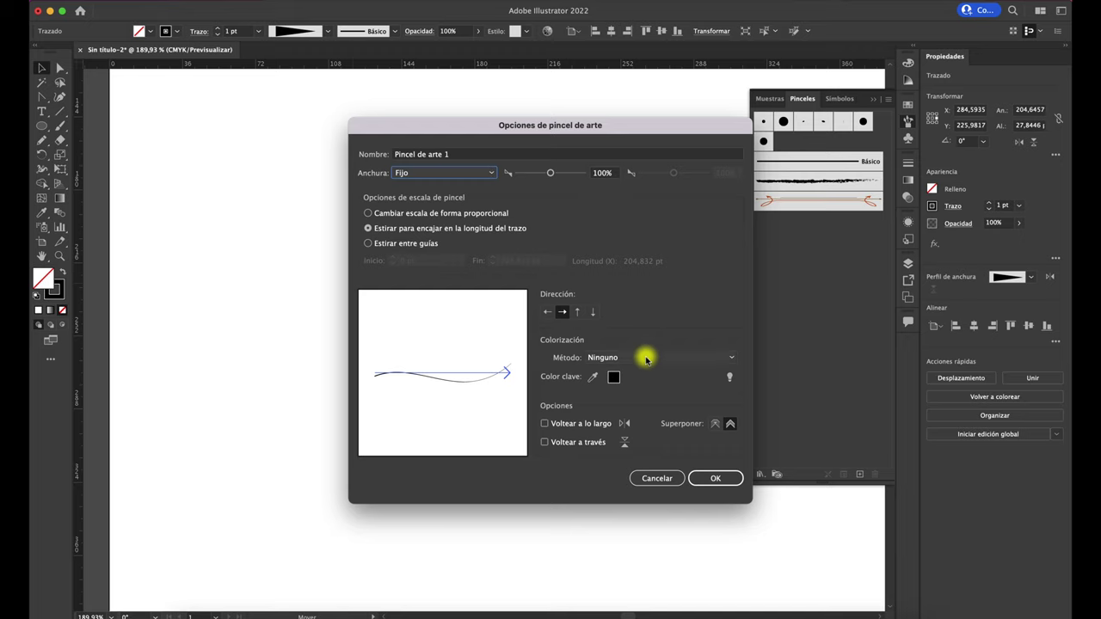
click(645, 359)
click(606, 381)
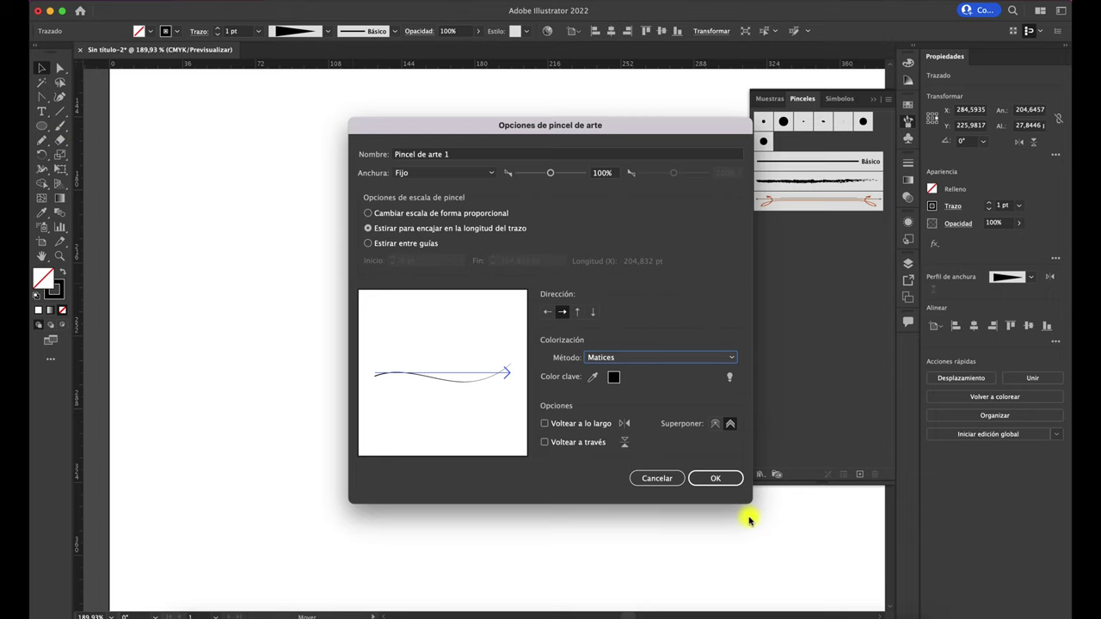
- Confirm the Pincel de arte 1 brush, delete the sample path, and select it with the Paintbrush
click(708, 478)
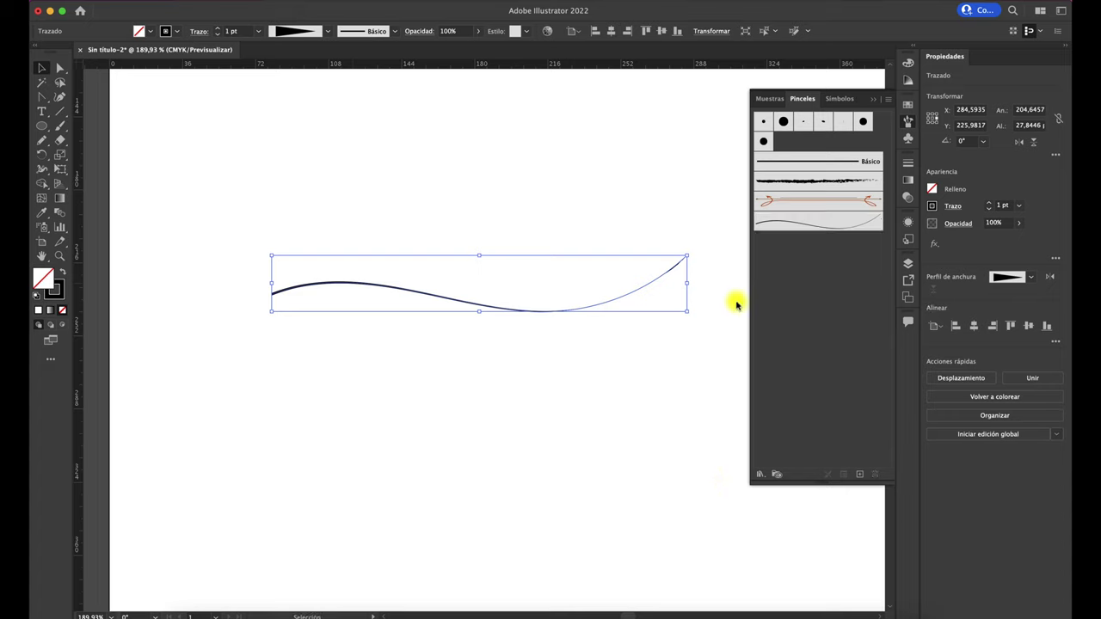
key(Delete)
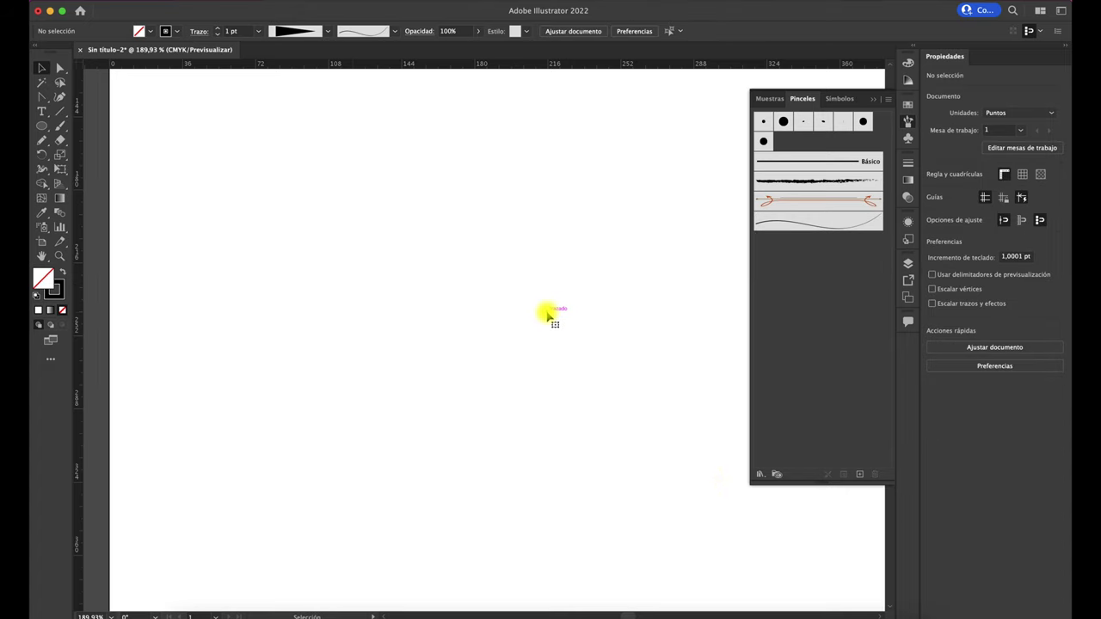
click(776, 225)
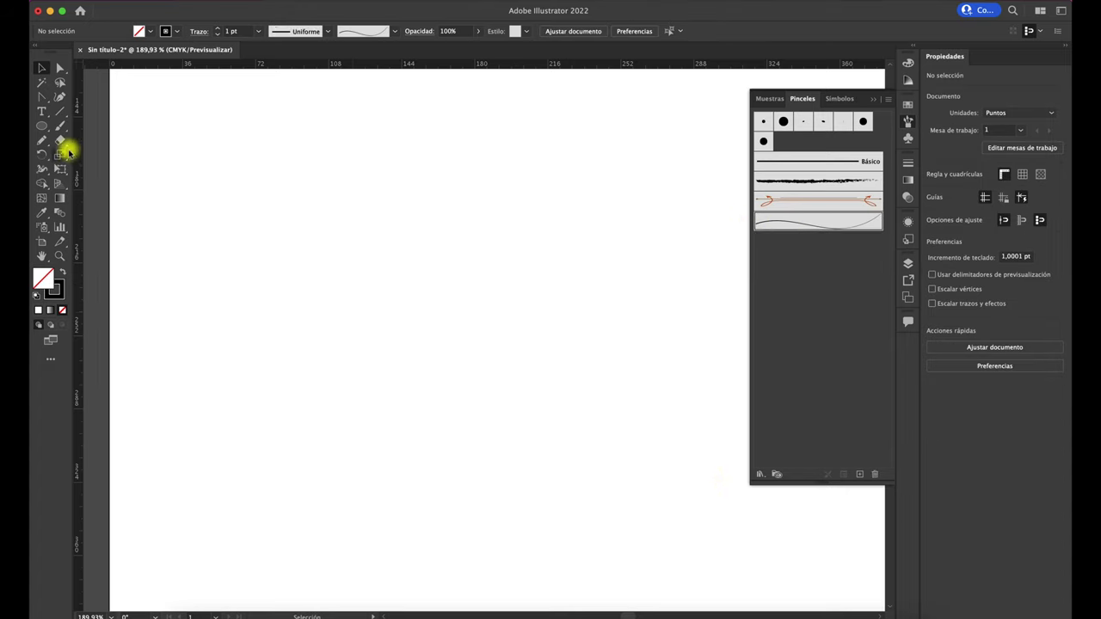
click(59, 127)
- Paint about eight black tapered wavy strokes across the canvas with Pincel de arte 1
drag(298, 250, 389, 178)
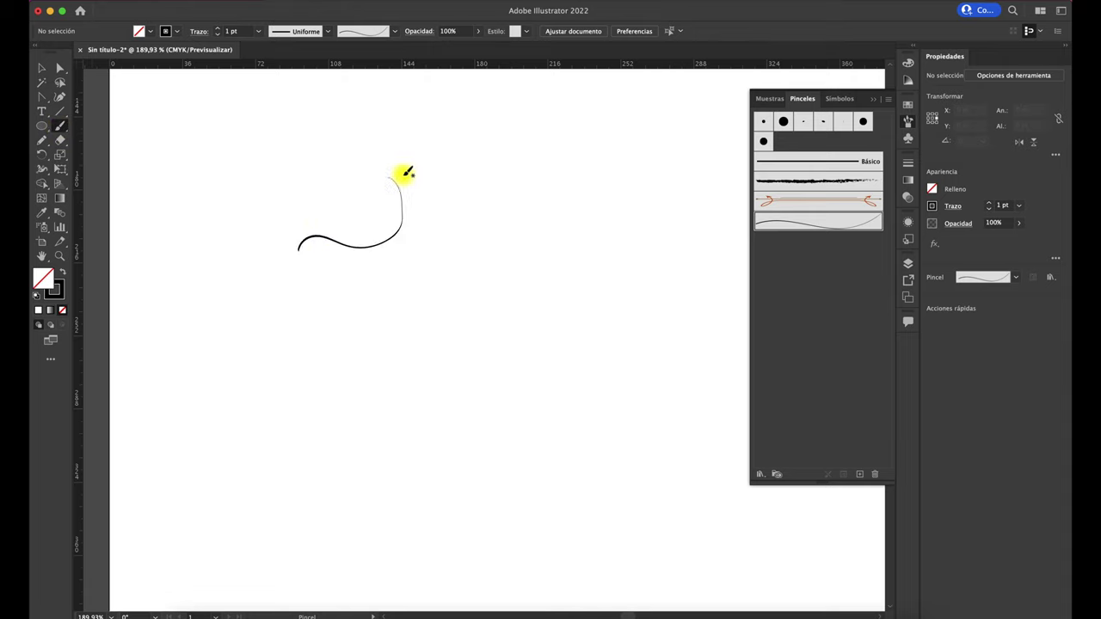
mouse_move(446, 289)
mouse_down()
mouse_move(430, 209)
mouse_move(472, 198)
mouse_move(389, 175)
mouse_up()
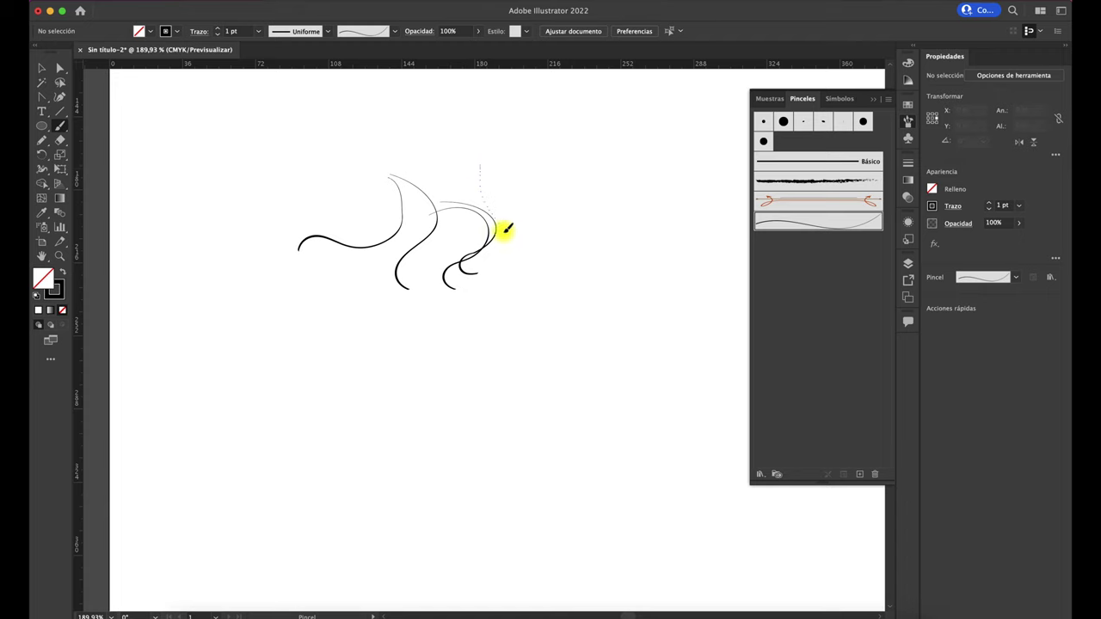
mouse_move(470, 163)
mouse_down()
mouse_move(524, 336)
mouse_move(520, 206)
mouse_up()
drag(523, 277, 515, 165)
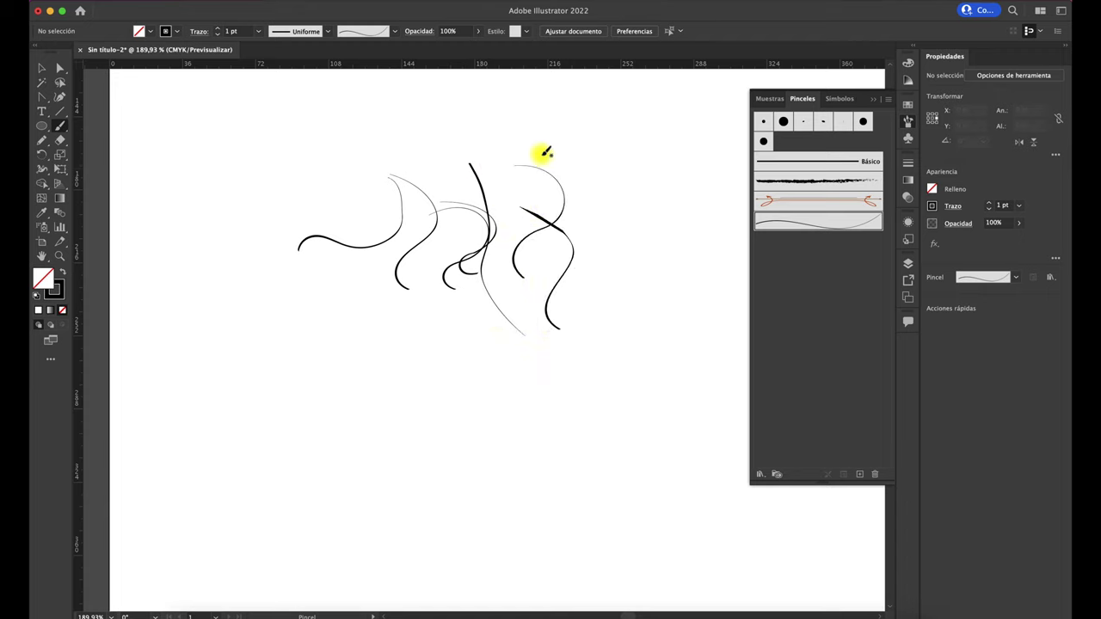
mouse_move(295, 329)
mouse_down()
mouse_move(545, 325)
mouse_move(533, 349)
mouse_up()
drag(481, 403, 641, 206)
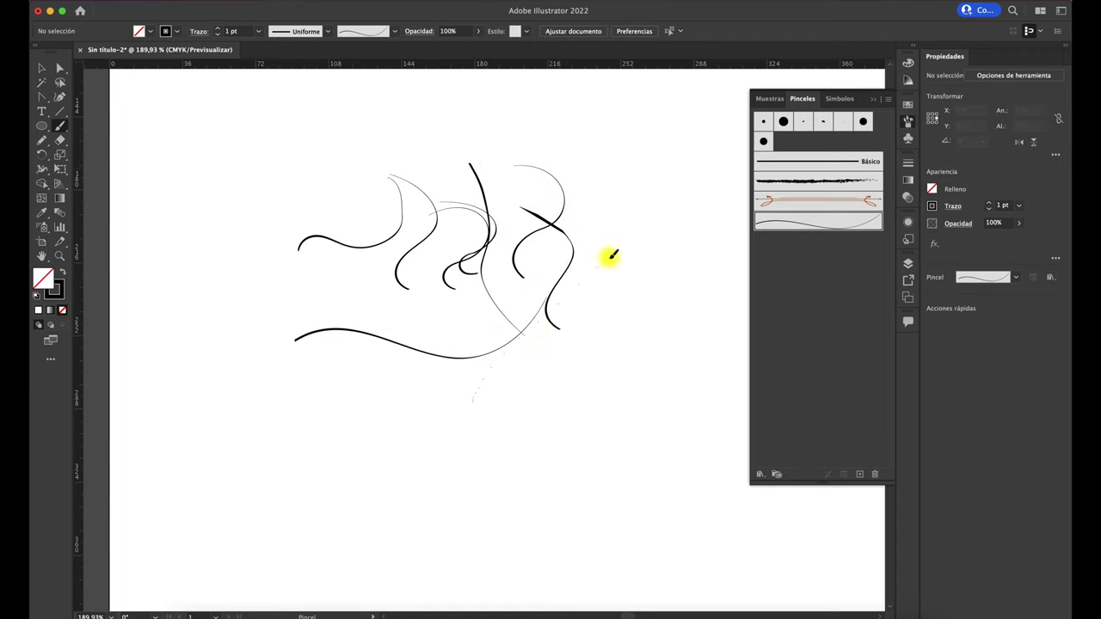
drag(624, 316, 571, 184)
drag(453, 290, 455, 162)
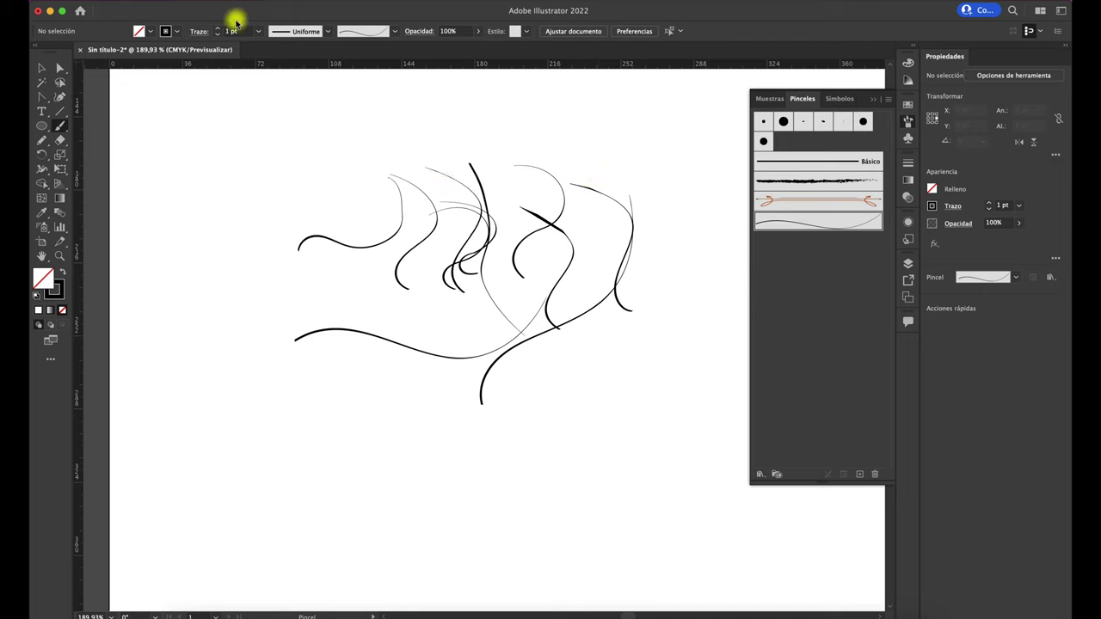
click(178, 32)
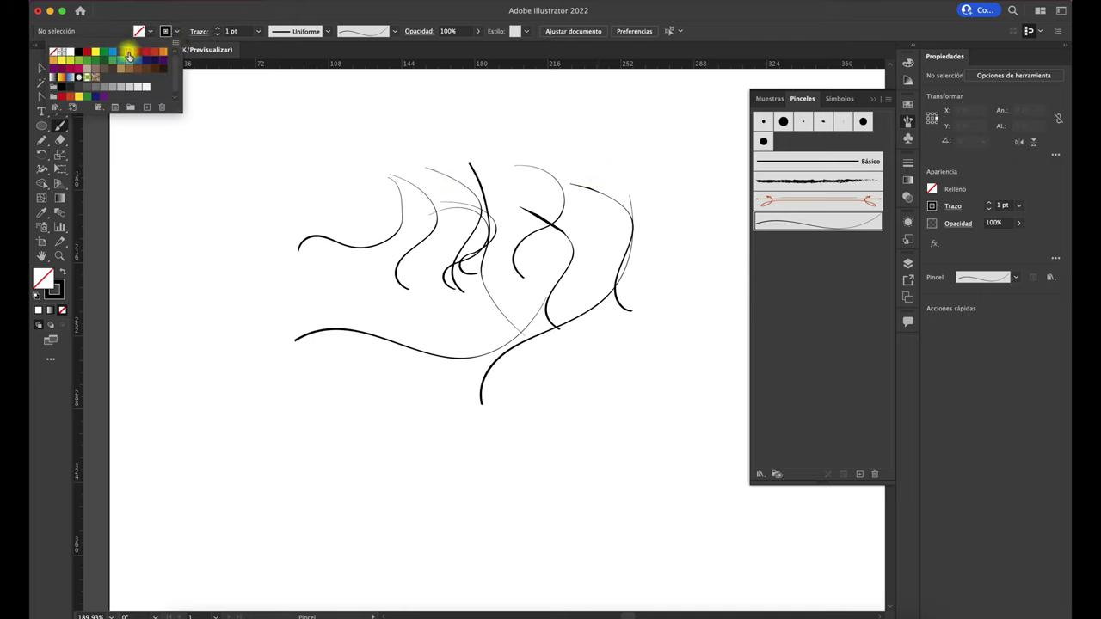
- Set the stroke to magenta and paint four tapered strokes at the cluster's left side
click(137, 51)
drag(189, 274, 201, 121)
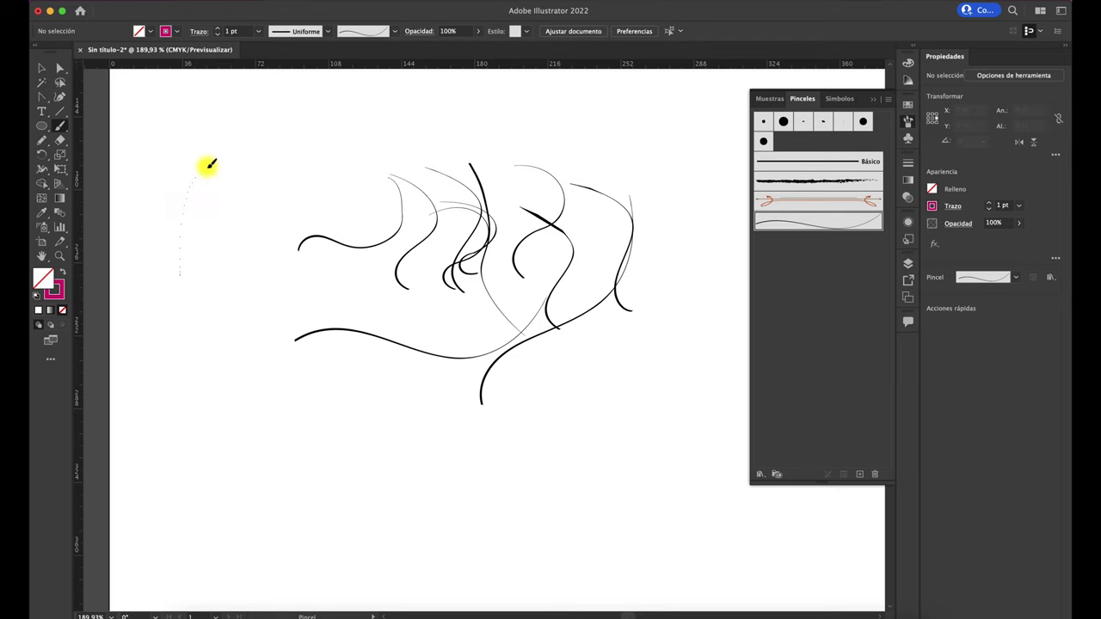
mouse_move(243, 247)
mouse_down()
mouse_move(231, 136)
mouse_move(255, 308)
mouse_up()
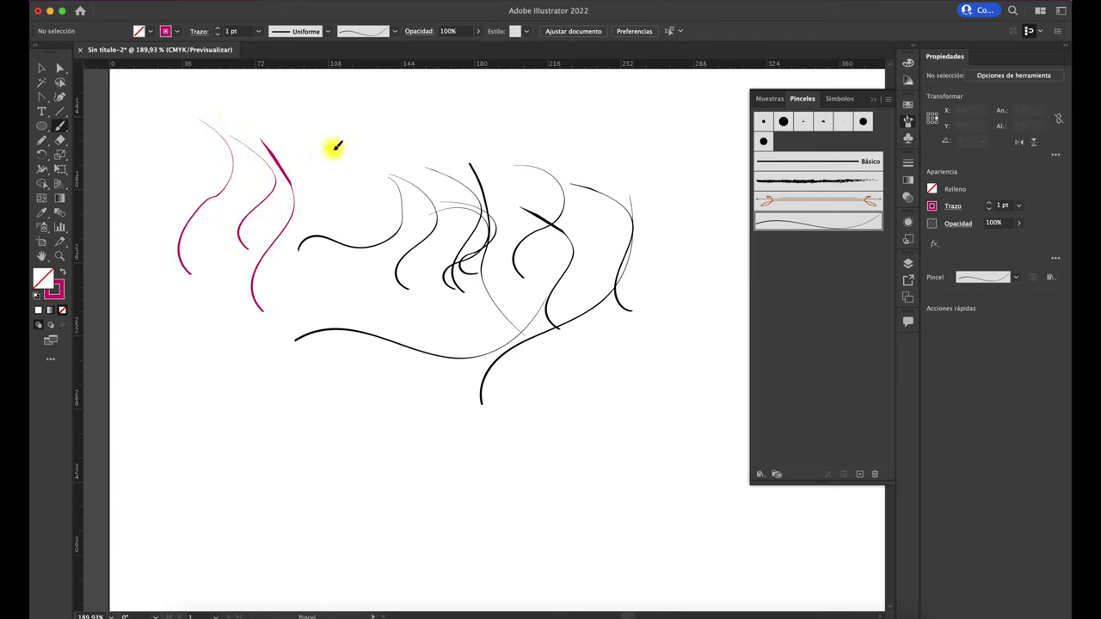
mouse_move(335, 148)
mouse_down()
mouse_move(347, 325)
mouse_move(416, 181)
mouse_up()
drag(394, 262, 388, 311)
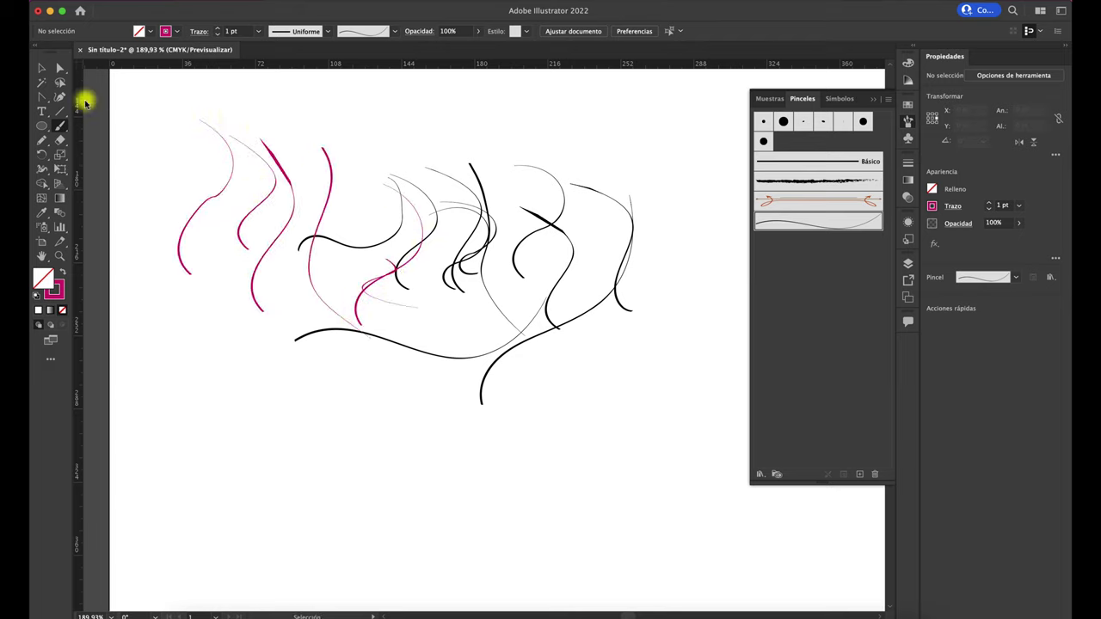
click(41, 67)
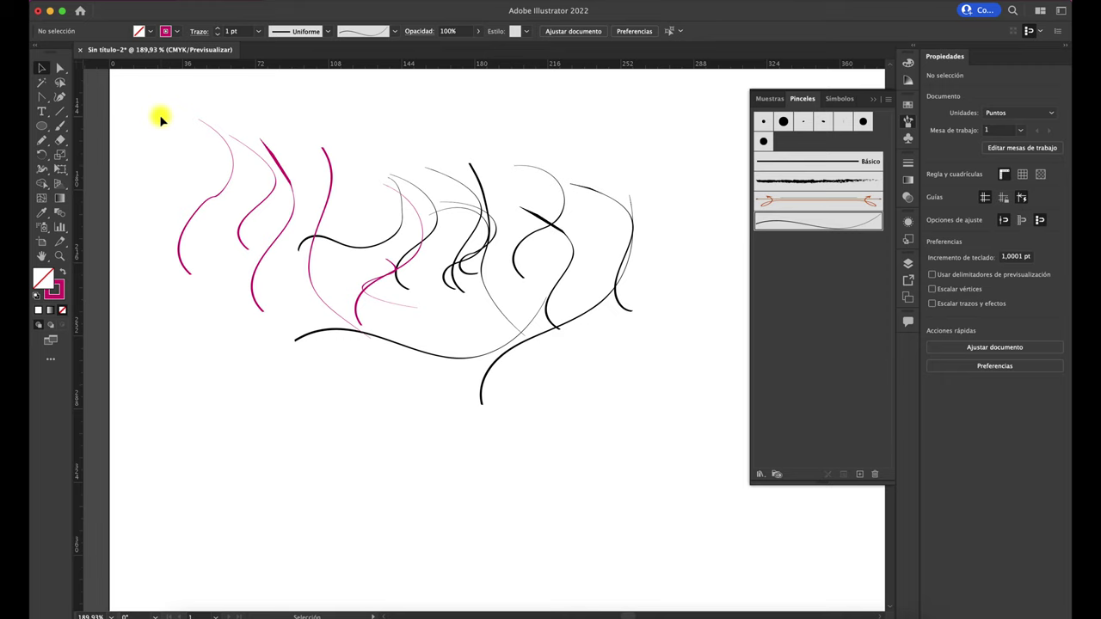
- Delete all the painted art-brush strokes from the artboard
drag(160, 116, 647, 420)
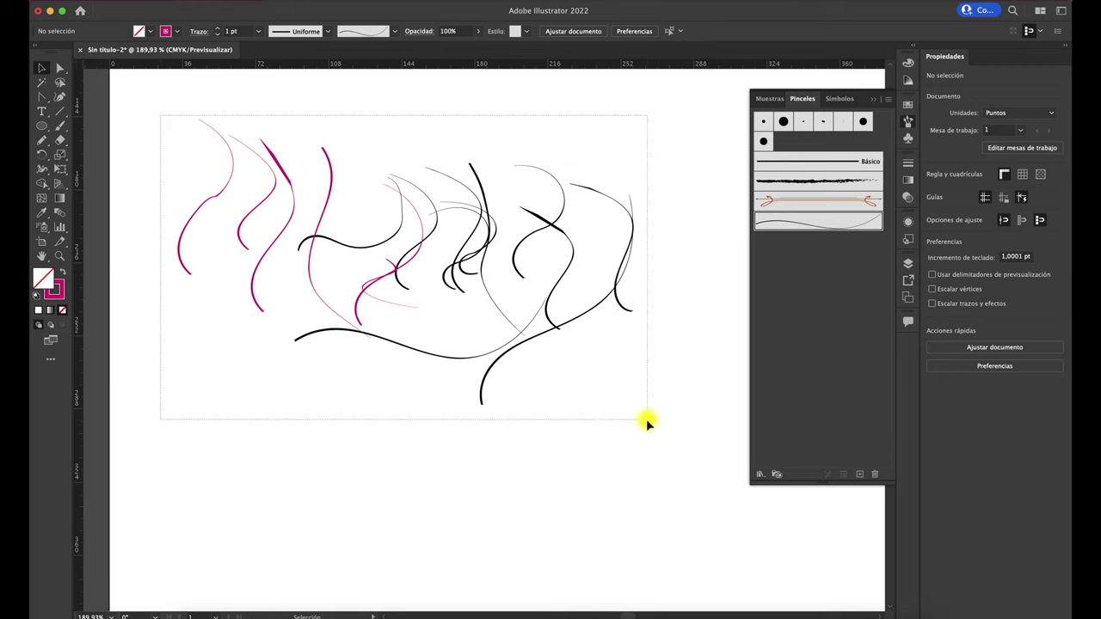
drag(646, 420, 647, 420)
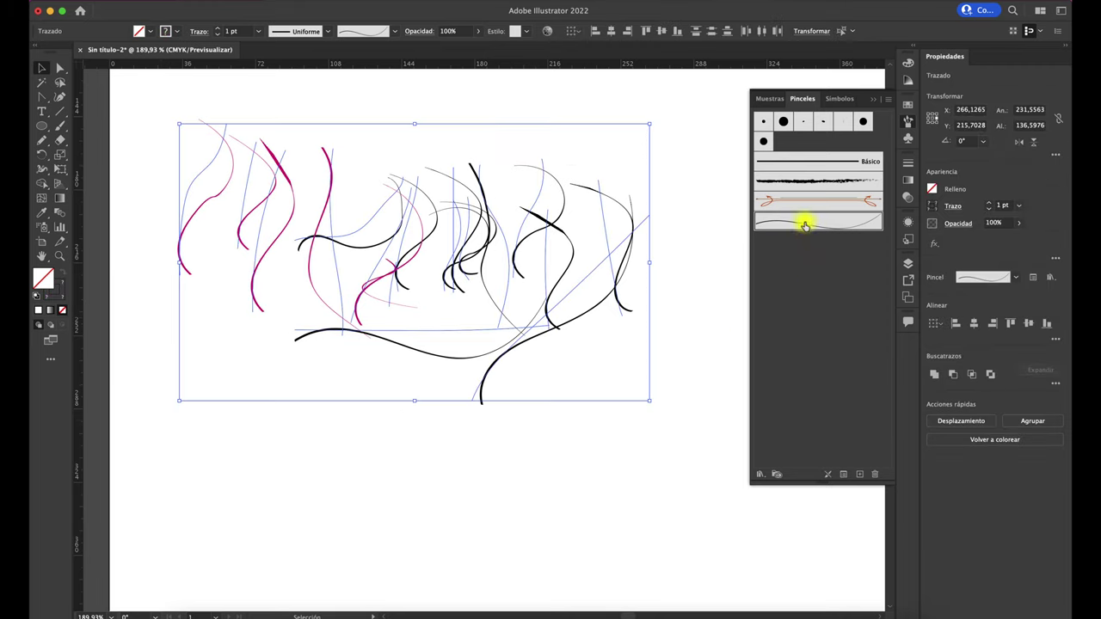
key(Delete)
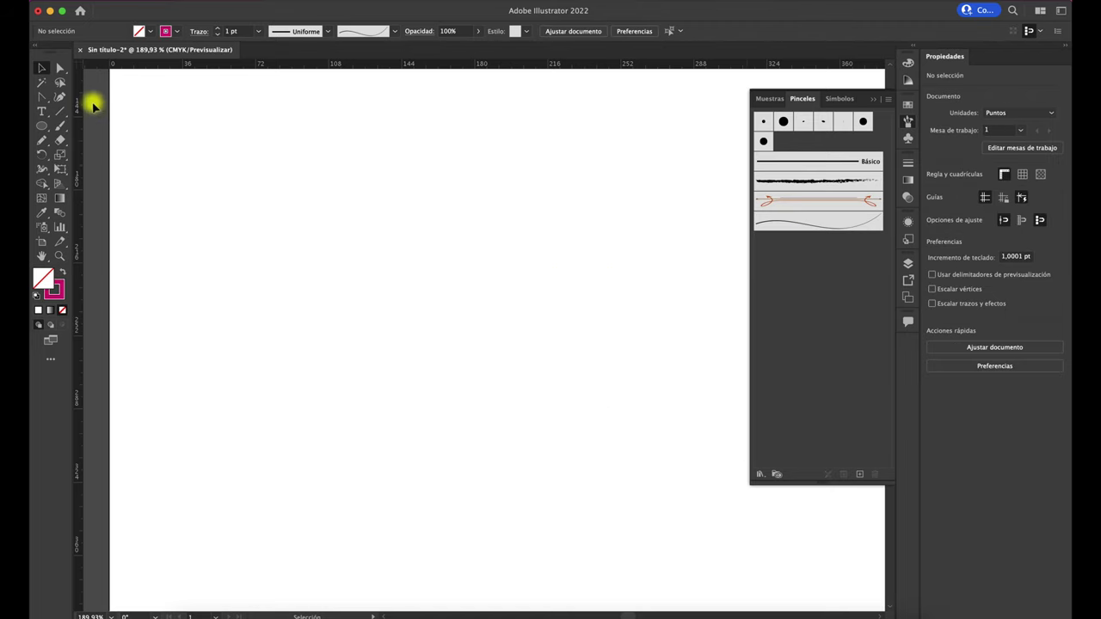
- Return to the Paintbrush with black chosen as the stroke colour instead of magenta
click(60, 129)
click(177, 31)
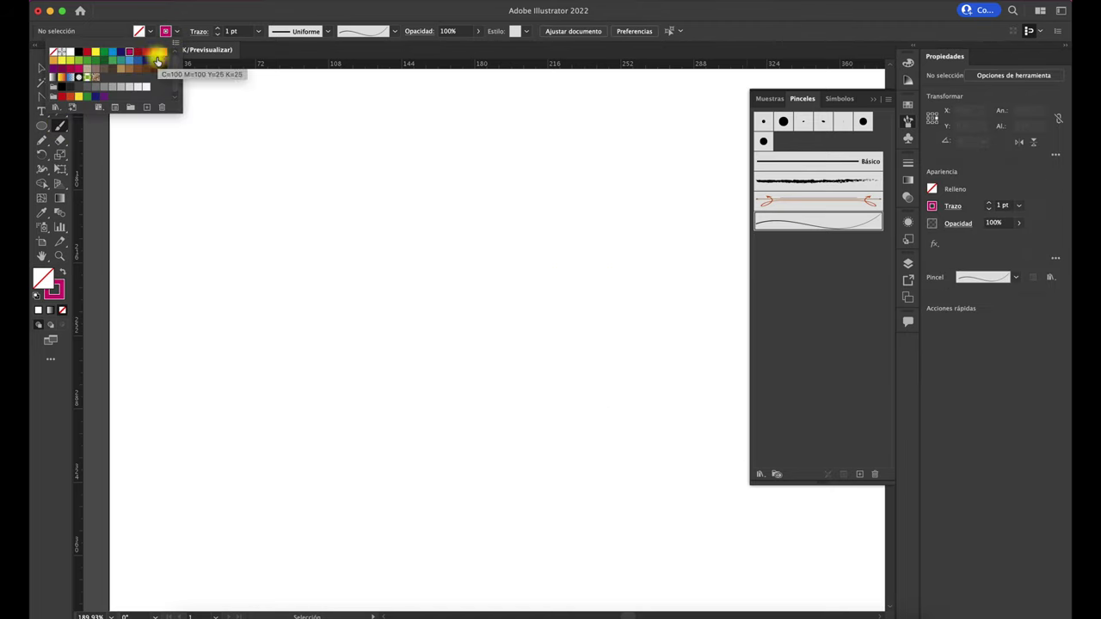
click(78, 53)
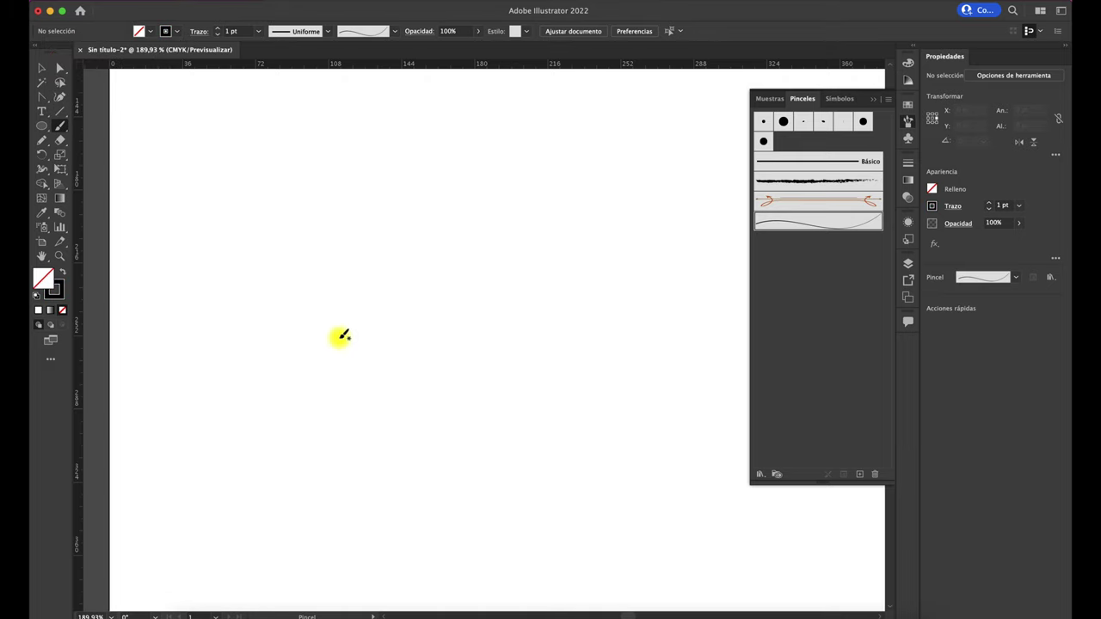
- Paint eight overlapping black wavy strokes, loops and hooks across the centre and right
drag(310, 235, 345, 320)
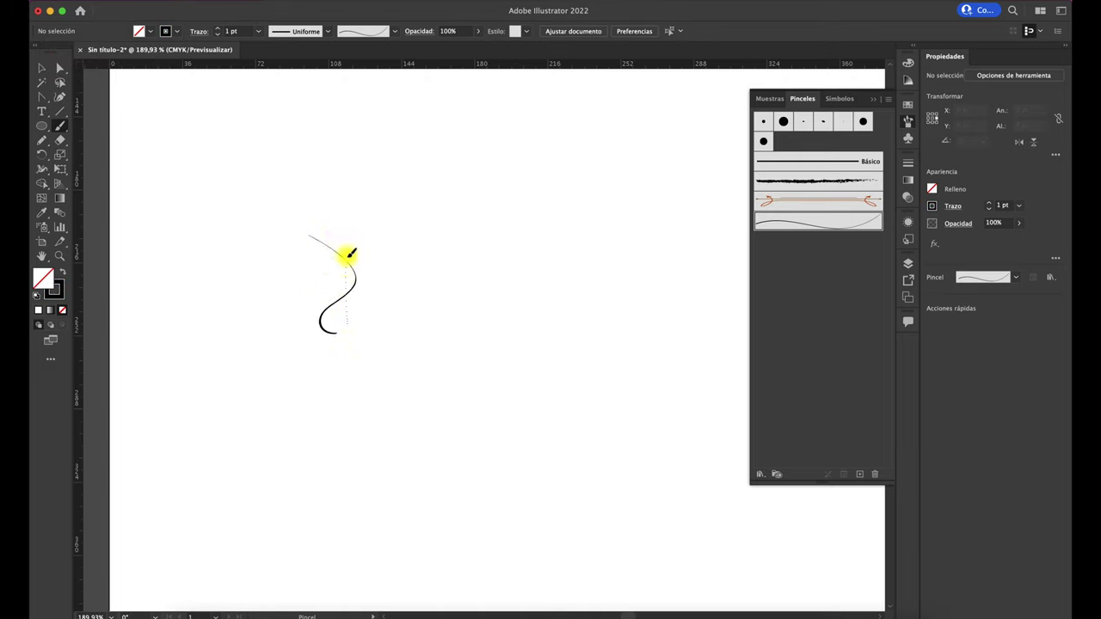
drag(347, 254, 327, 217)
mouse_move(392, 323)
mouse_down()
mouse_move(363, 172)
mouse_move(411, 276)
mouse_up()
drag(417, 342, 421, 234)
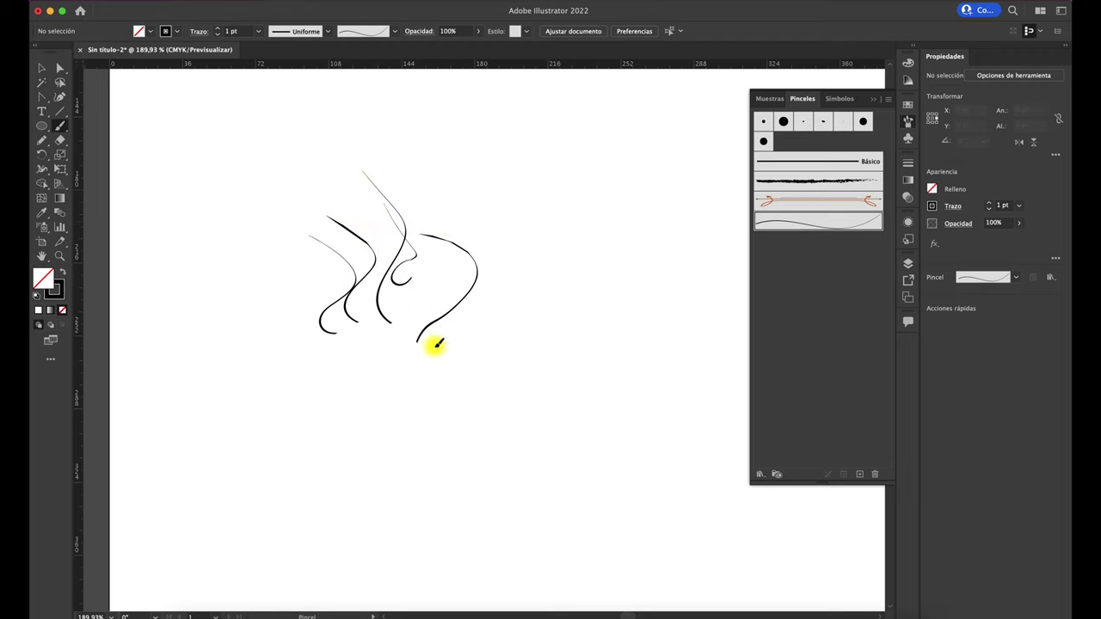
drag(438, 343, 449, 247)
drag(443, 307, 456, 215)
drag(464, 318, 503, 258)
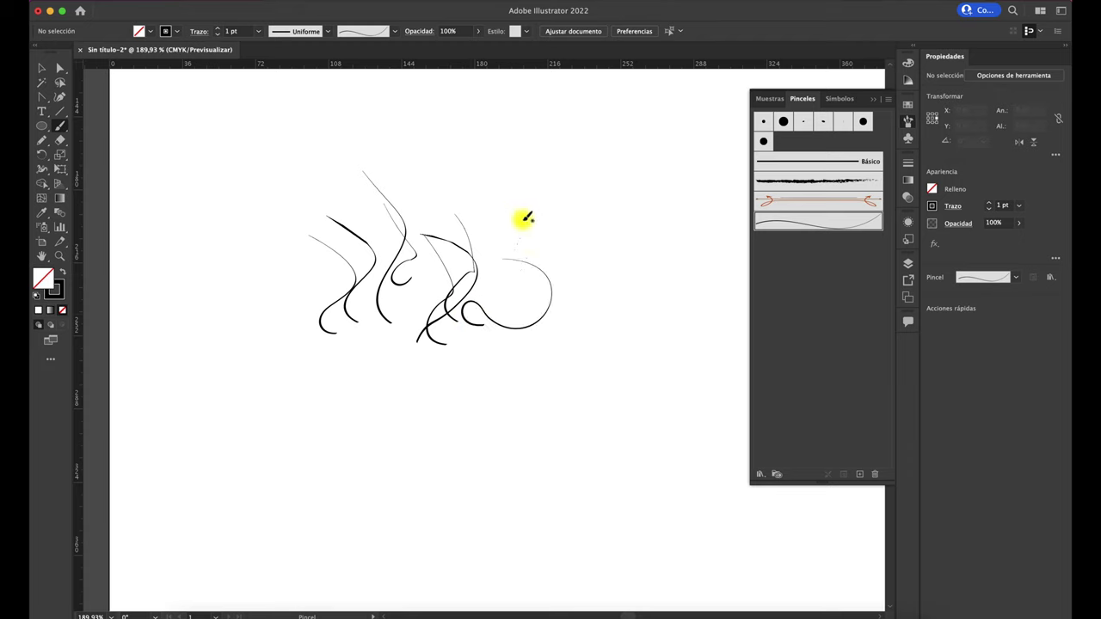
drag(499, 357, 480, 224)
- Fill the cluster's left and middle with four more wavy strokes
mouse_move(328, 312)
mouse_down()
mouse_move(297, 238)
mouse_move(366, 348)
mouse_up()
drag(372, 223, 389, 313)
mouse_move(419, 210)
mouse_down()
mouse_move(417, 295)
mouse_move(448, 233)
mouse_up()
mouse_move(434, 314)
mouse_down()
mouse_move(442, 192)
mouse_move(457, 263)
mouse_move(460, 216)
mouse_up()
click(42, 67)
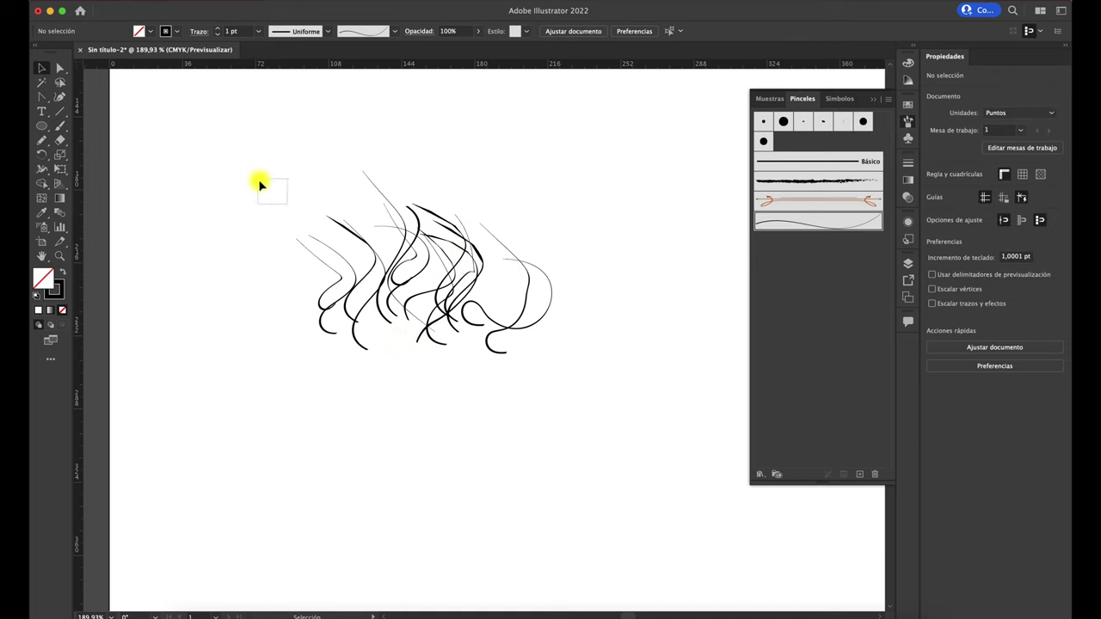
- Save the vertically squashed wavy cluster as art brush 'Pincel de arte 2', then delete the original strokes
drag(260, 184, 584, 419)
drag(424, 363, 424, 330)
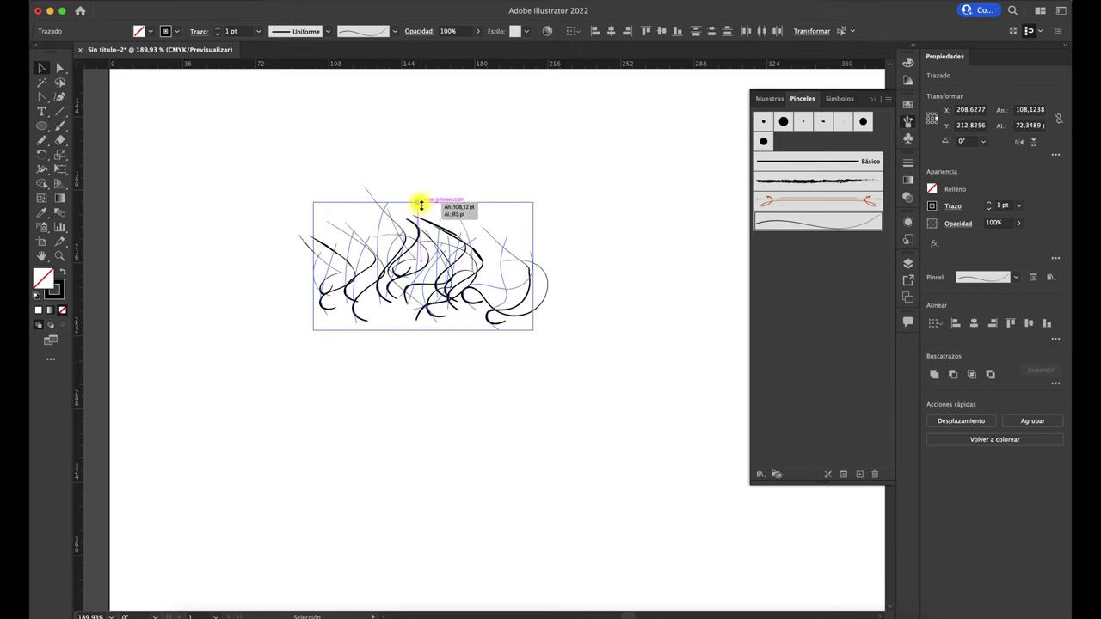
mouse_move(424, 197)
mouse_down()
mouse_move(423, 232)
mouse_move(835, 345)
mouse_up()
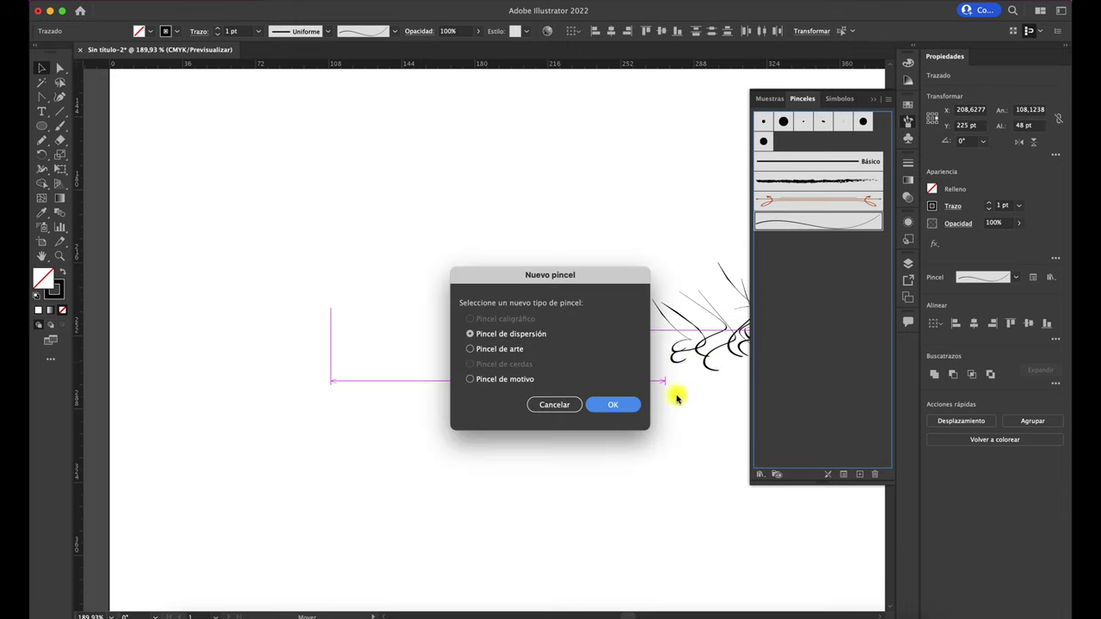
click(495, 349)
click(621, 408)
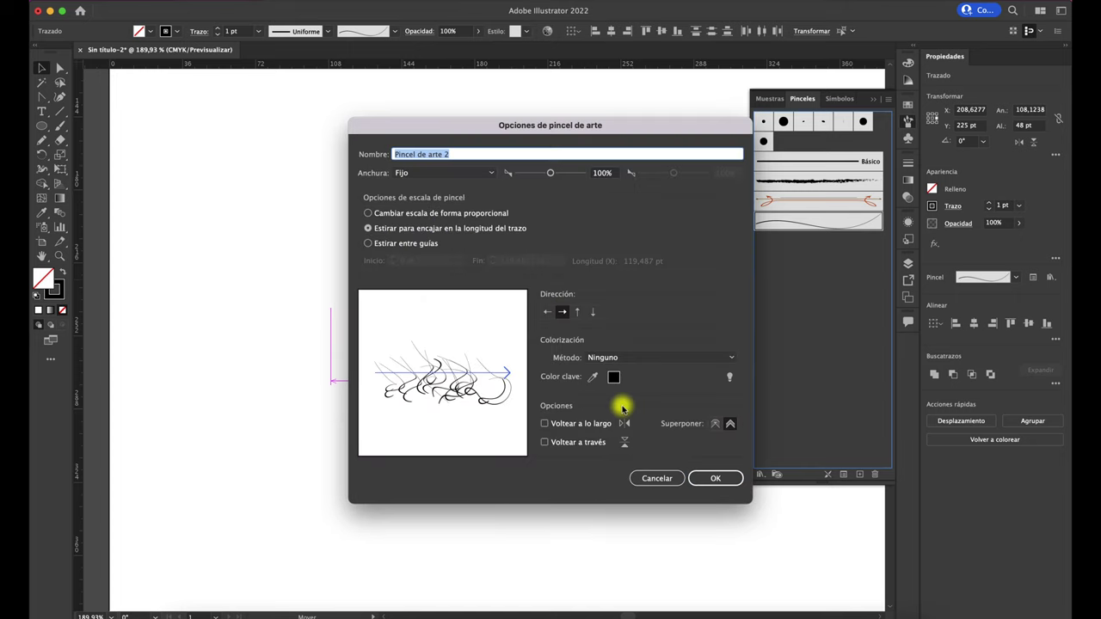
click(713, 476)
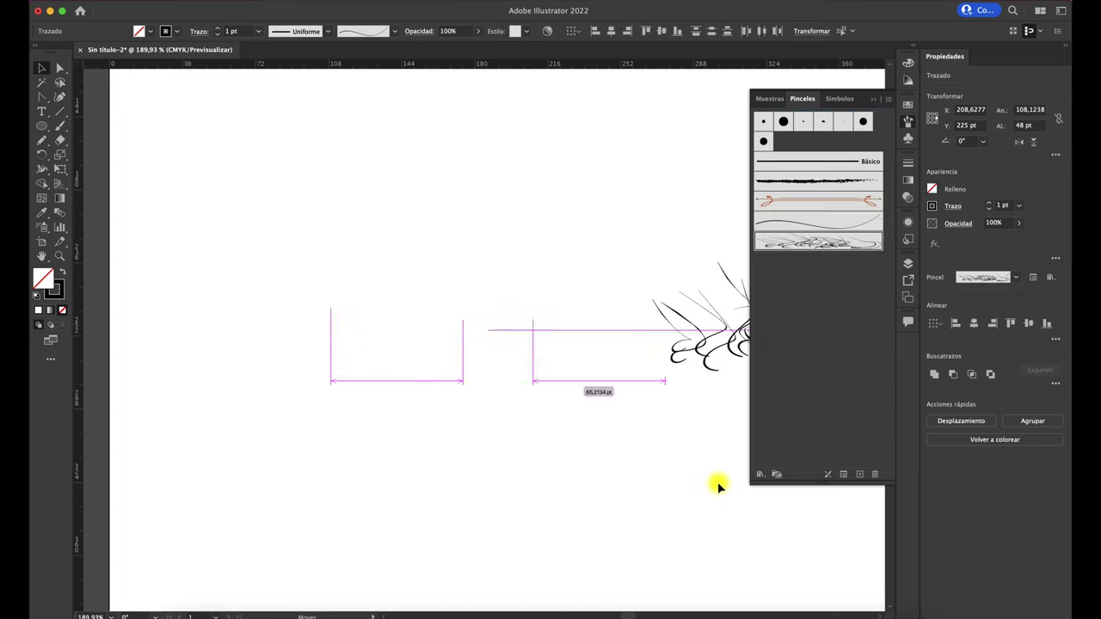
mouse_move(201, 182)
mouse_down()
mouse_move(437, 337)
mouse_move(586, 396)
mouse_up()
key(Delete)
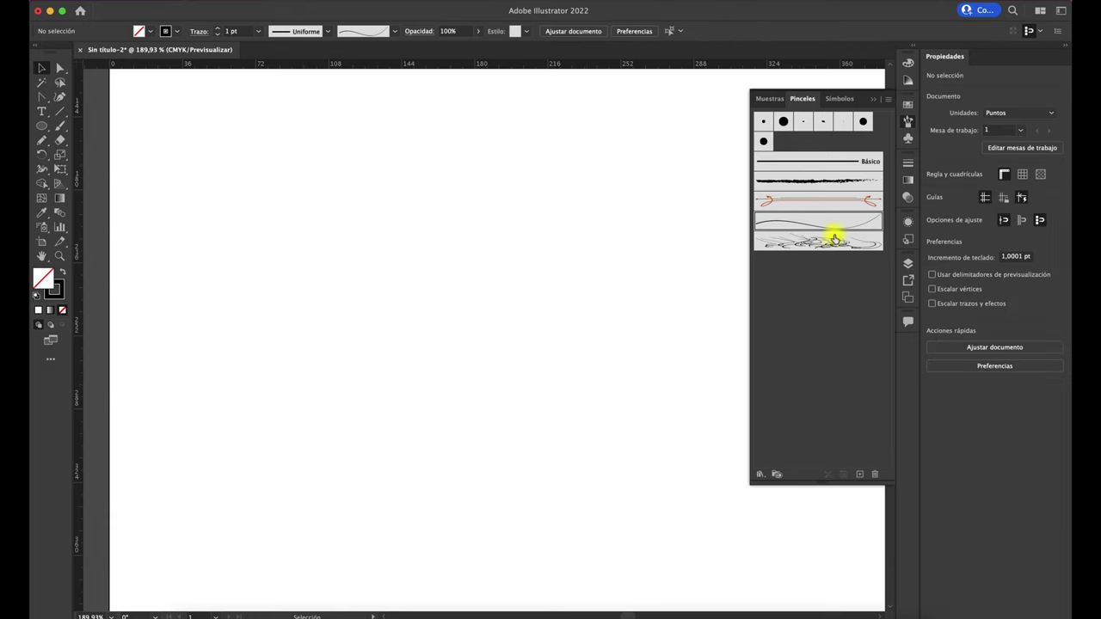
- Start a scribble tangle with the Pincel de arte 2 brush, extending it downward
click(834, 241)
click(59, 126)
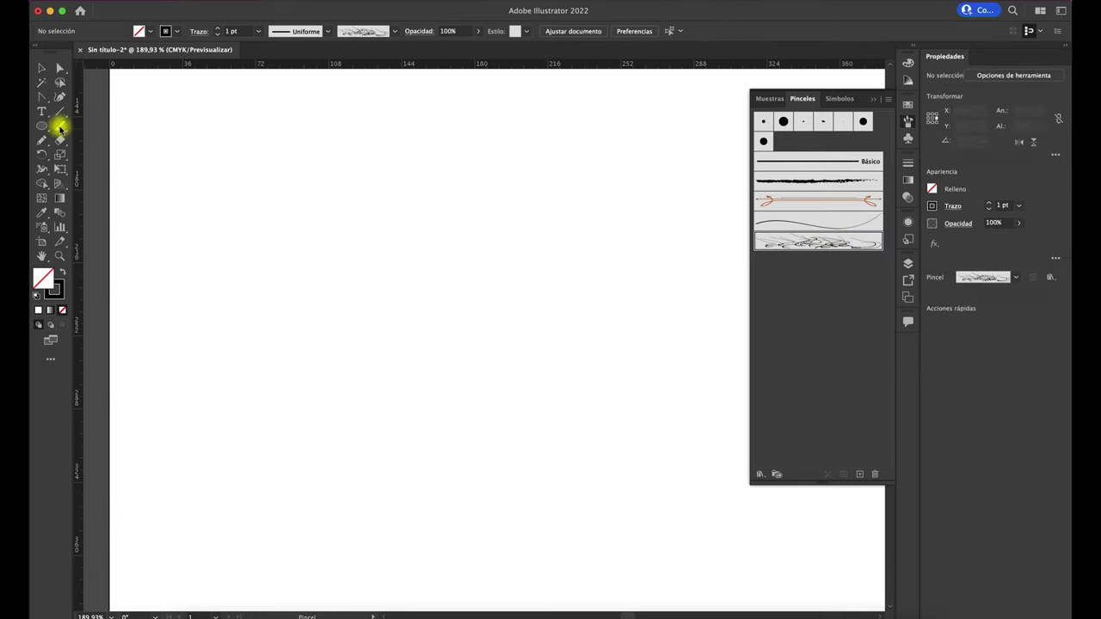
mouse_move(194, 230)
mouse_down()
mouse_move(428, 235)
mouse_move(246, 246)
mouse_move(413, 248)
mouse_move(393, 275)
mouse_move(626, 242)
mouse_move(303, 272)
mouse_up()
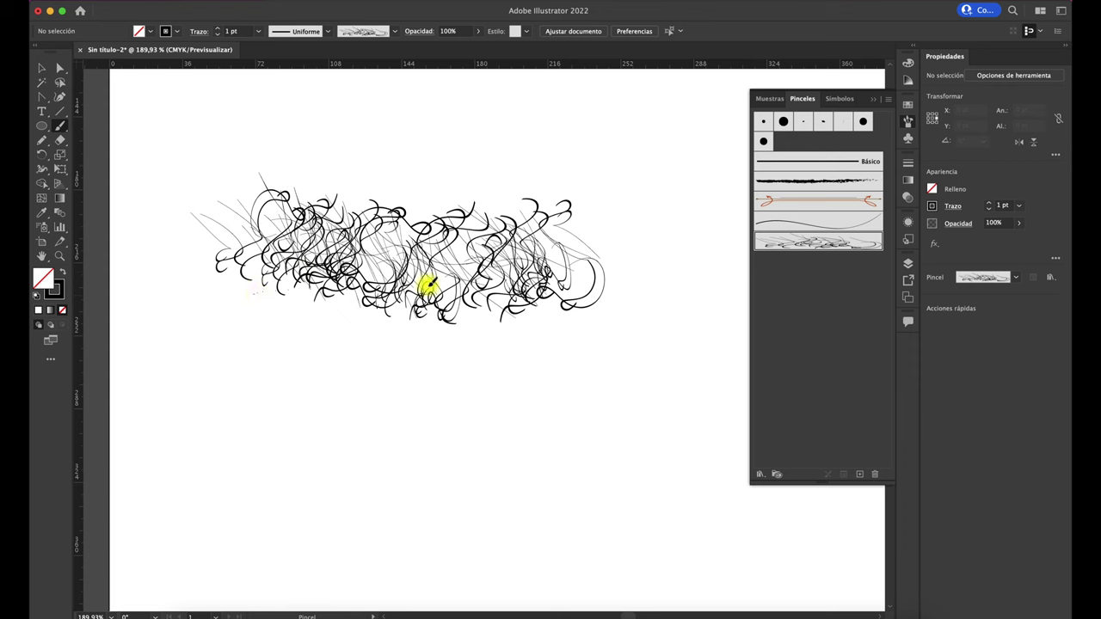
drag(427, 287, 497, 271)
mouse_move(430, 272)
mouse_down()
mouse_move(315, 290)
mouse_move(414, 293)
mouse_up()
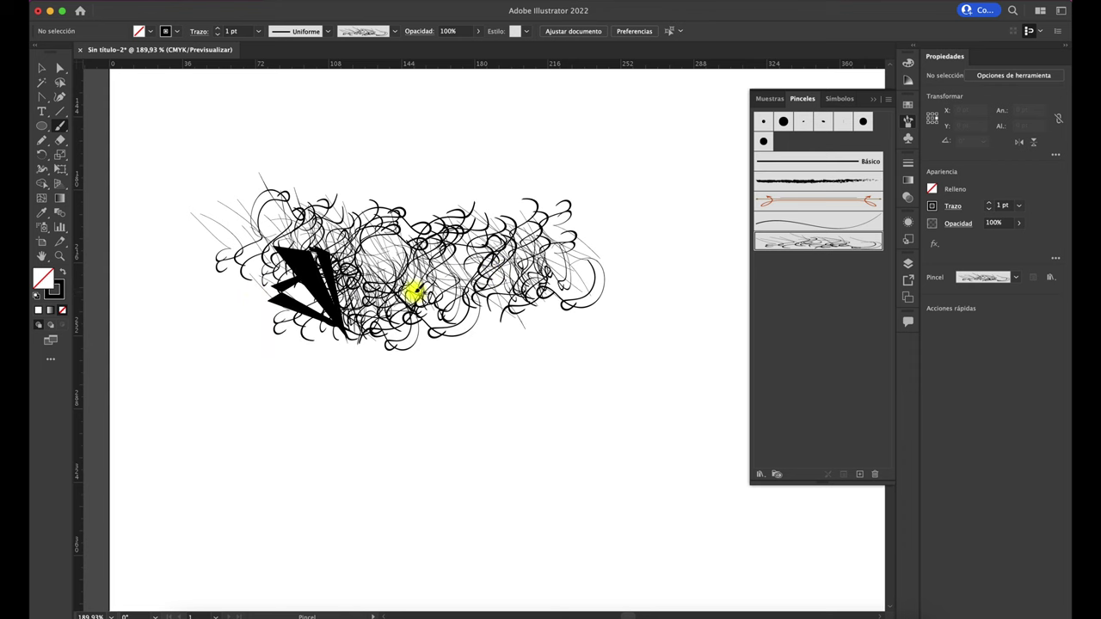
mouse_move(487, 313)
mouse_down()
mouse_move(585, 376)
mouse_move(256, 388)
mouse_up()
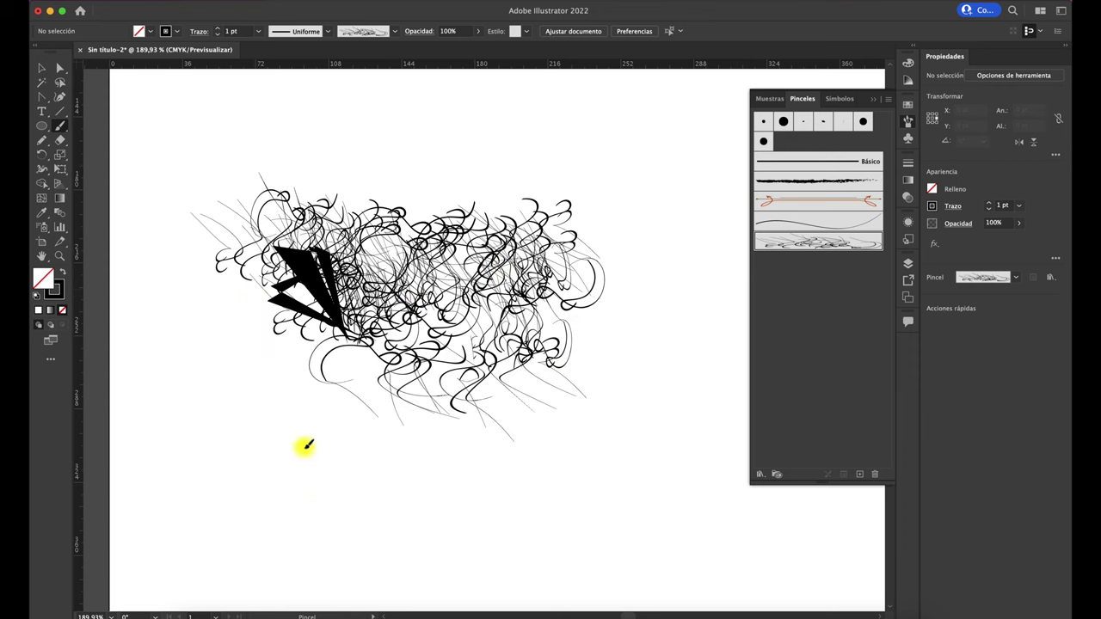
drag(305, 445, 301, 280)
- Thicken the tangle with curls across the lower part, upper right and middle
drag(482, 498, 478, 315)
mouse_move(561, 428)
mouse_down()
mouse_move(665, 467)
mouse_move(319, 484)
mouse_up()
drag(621, 354, 641, 356)
drag(671, 278, 501, 318)
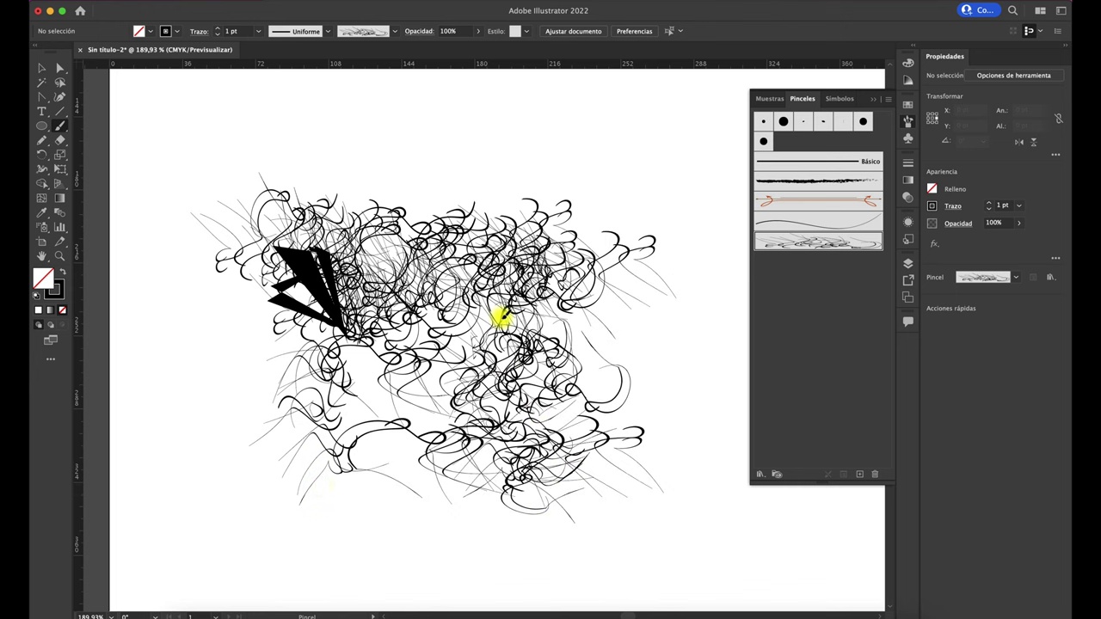
drag(353, 323, 474, 353)
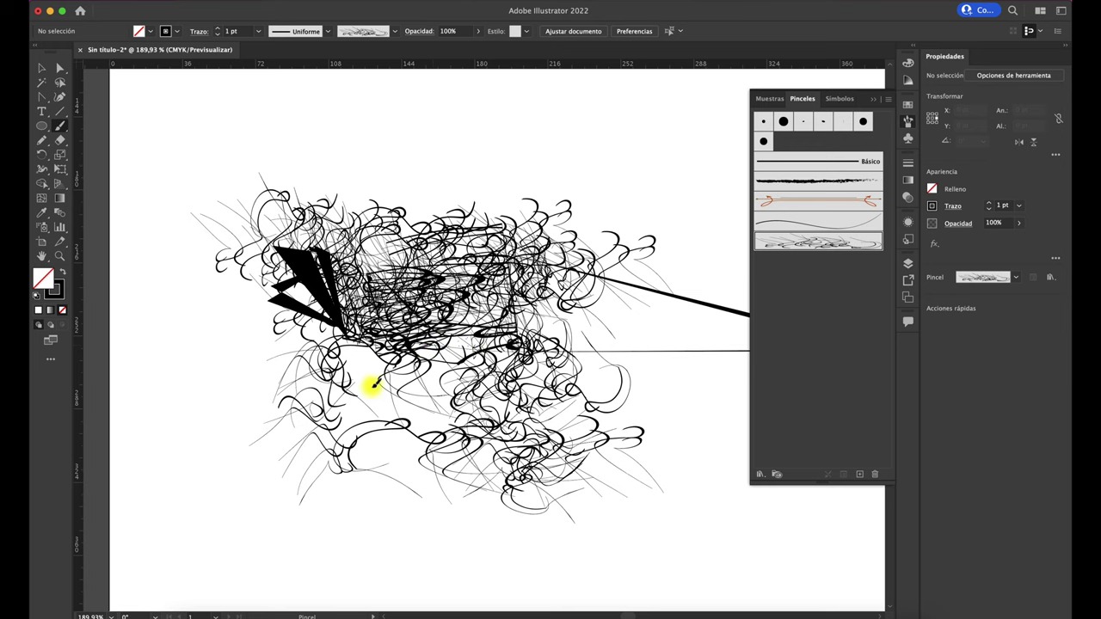
drag(374, 384, 406, 337)
mouse_move(378, 373)
mouse_down()
mouse_move(315, 352)
mouse_move(319, 344)
mouse_up()
- Paint a small separate scribble patch above the main cluster
scroll(413, 270, down, 3)
scroll(414, 270, down, 1)
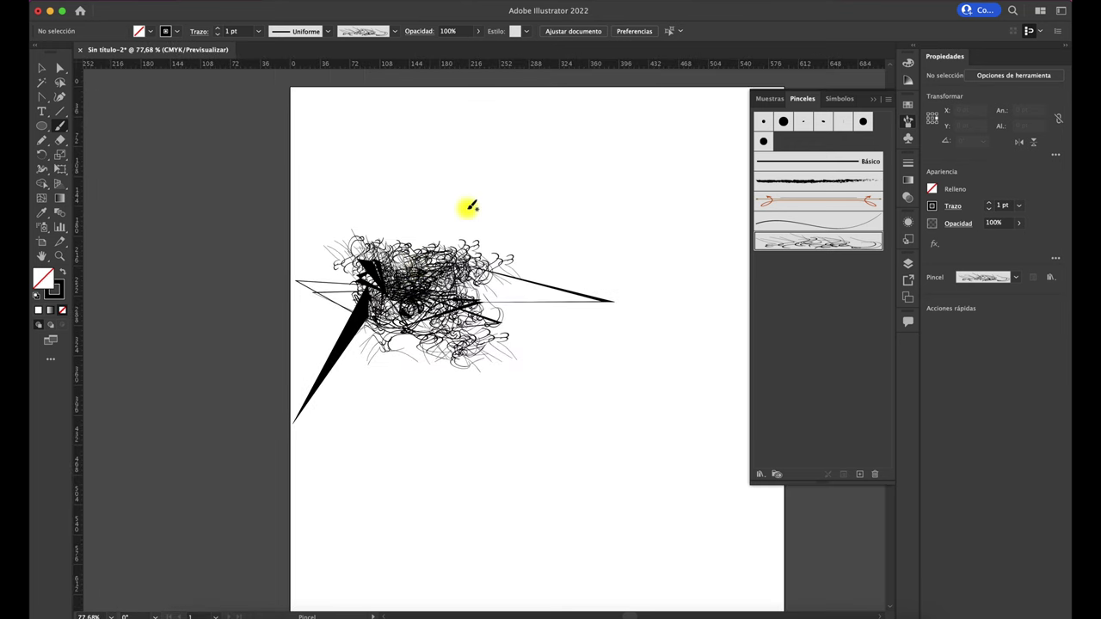
mouse_move(467, 206)
mouse_down()
mouse_move(550, 207)
mouse_move(482, 191)
mouse_move(509, 207)
mouse_up()
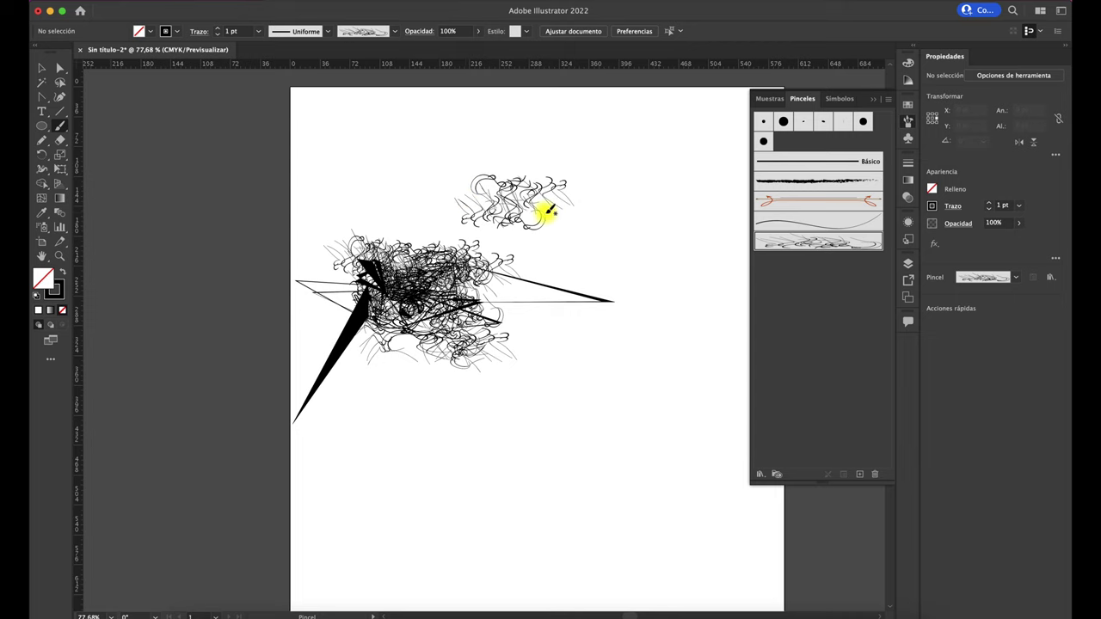
scroll(551, 212, up, 1)
scroll(555, 213, up, 2)
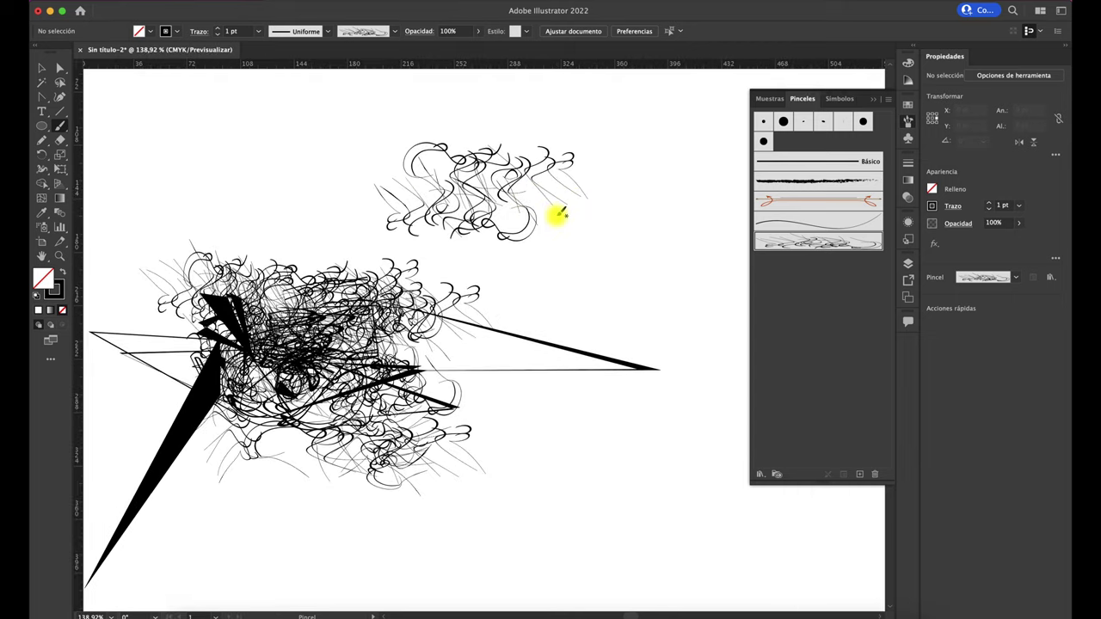
- Paint several wavy art-brush strokes along the right side of the scribbles
click(777, 225)
drag(691, 304, 661, 185)
drag(653, 288, 630, 217)
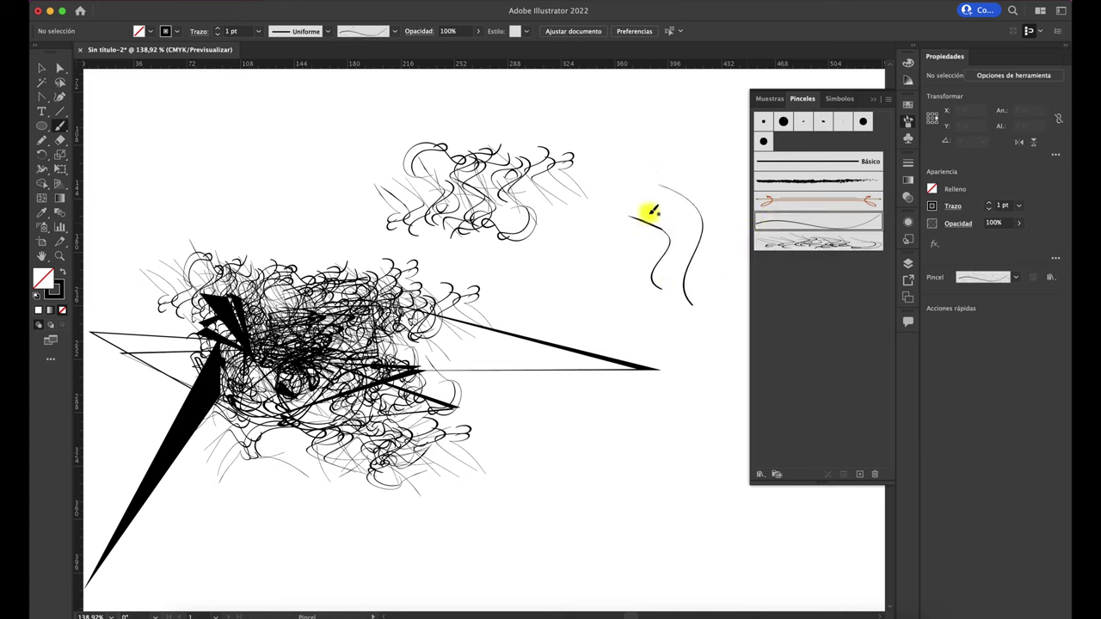
drag(630, 272, 614, 208)
mouse_move(641, 160)
mouse_down()
mouse_move(597, 229)
mouse_move(594, 266)
mouse_move(467, 289)
mouse_up()
drag(604, 297, 430, 261)
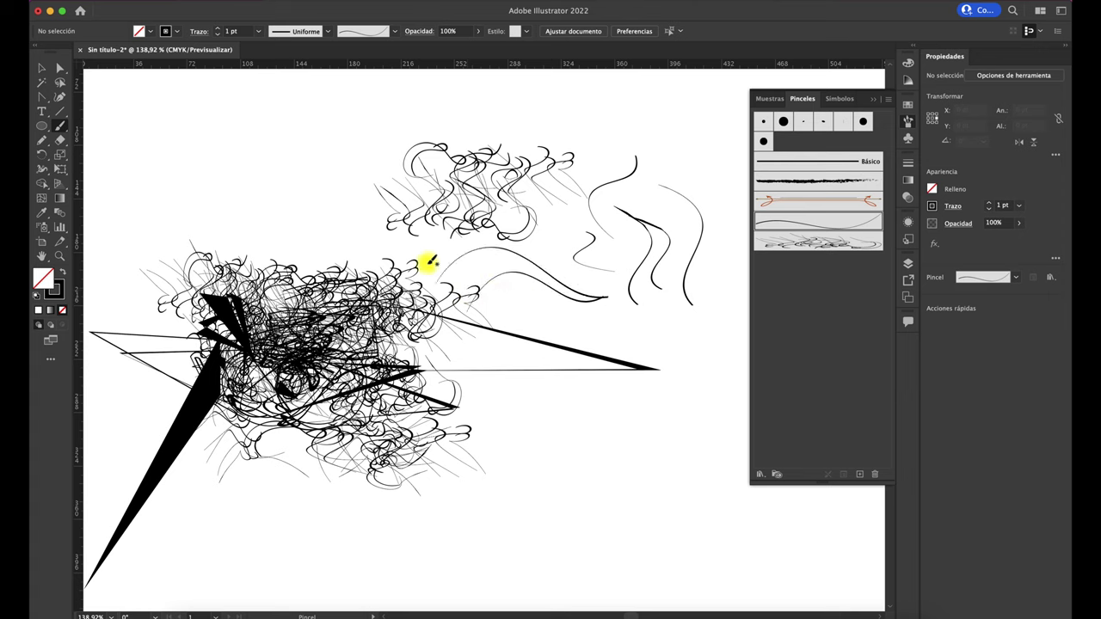
- Sweep three long curves over the cluster plus arching strokes at upper left and right
drag(513, 290, 167, 240)
drag(435, 256, 244, 221)
drag(471, 227, 277, 211)
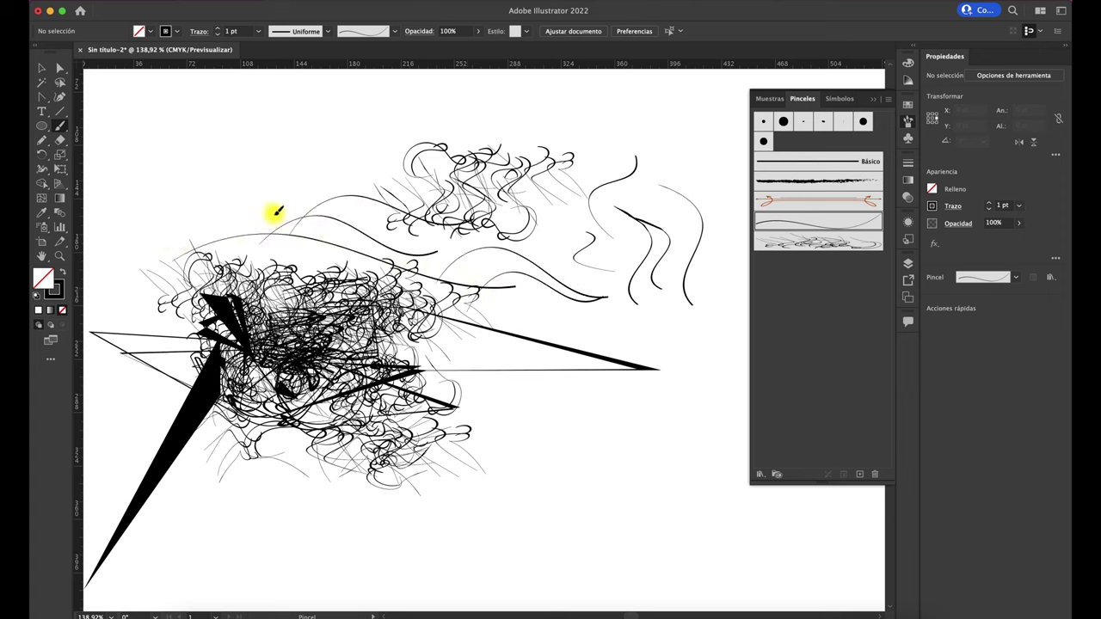
drag(255, 165, 337, 183)
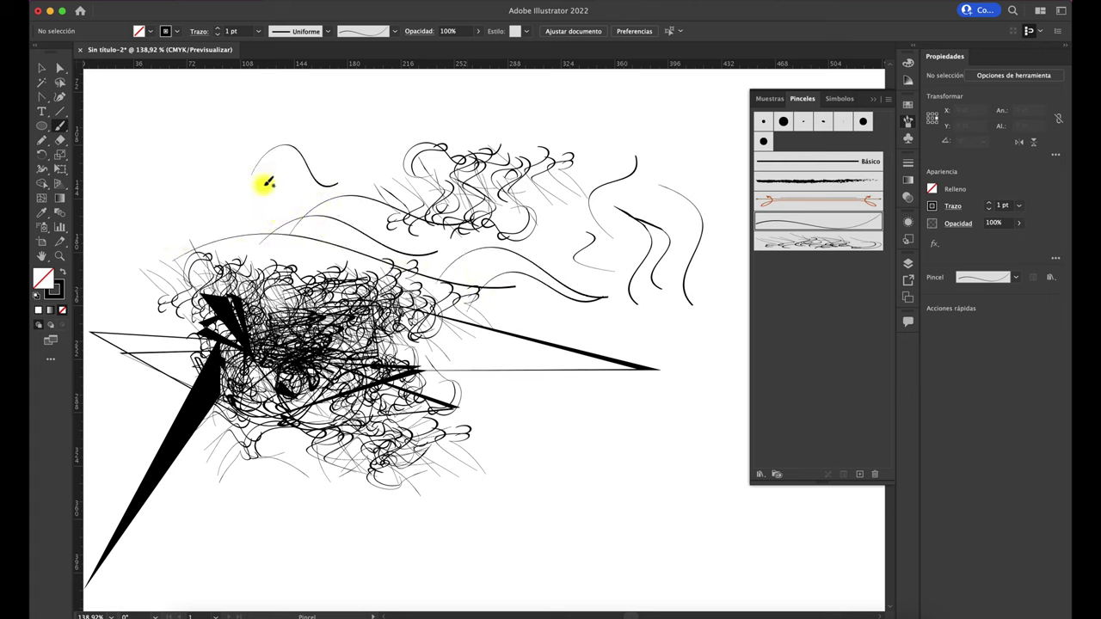
drag(557, 356, 571, 288)
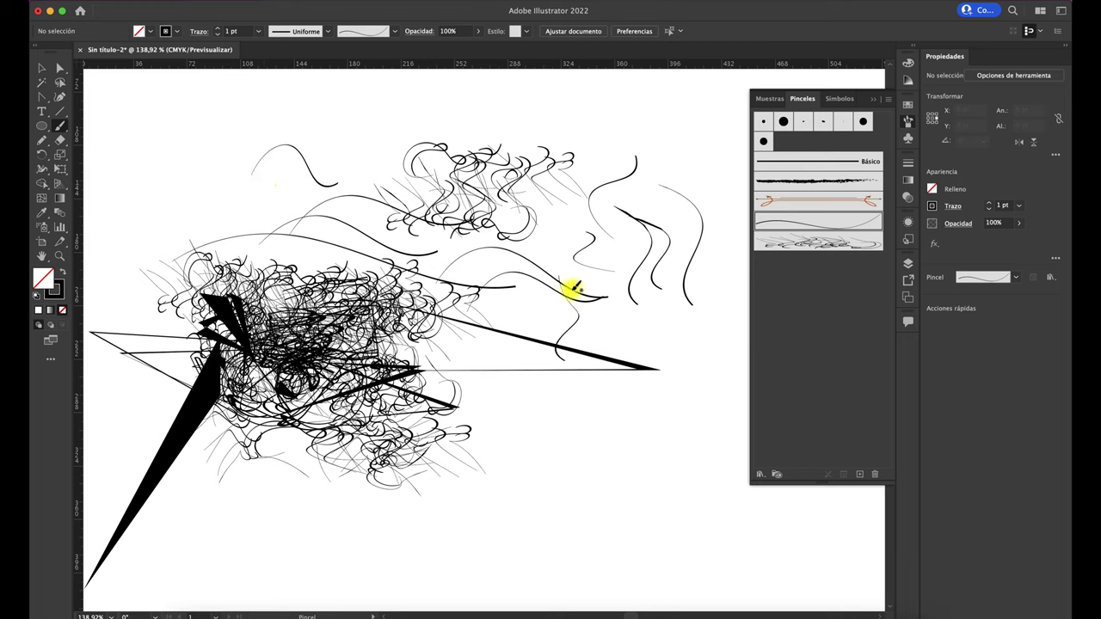
mouse_move(611, 325)
mouse_down()
mouse_move(652, 285)
mouse_move(659, 216)
mouse_move(661, 314)
mouse_up()
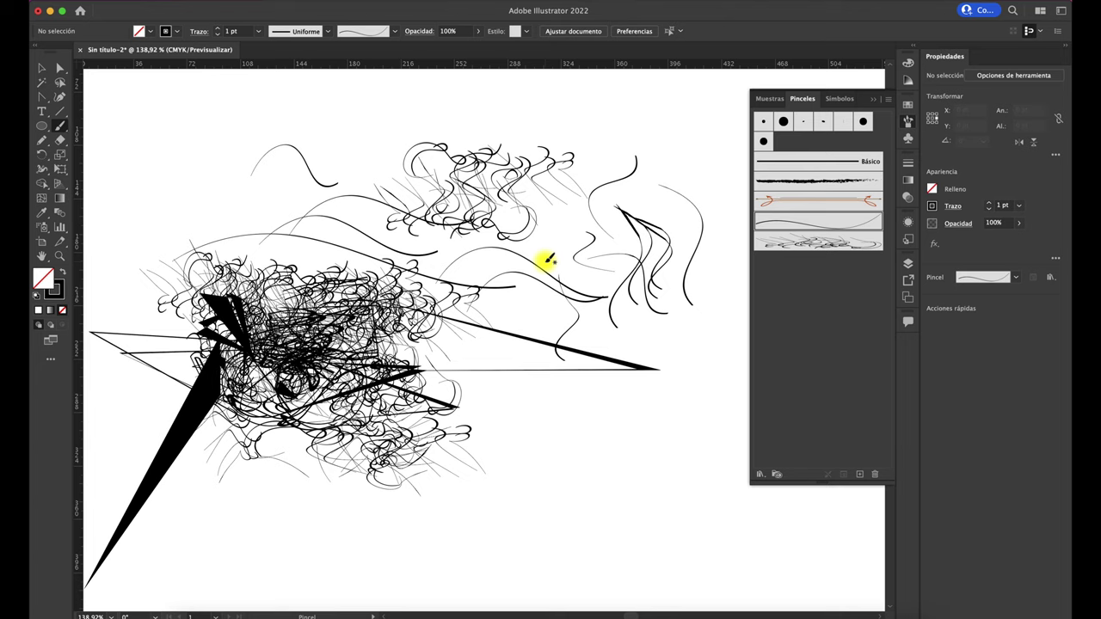
- Load the Decorativo_Dispersión library and paint three green Cruces cross trails at lower middle and right
click(762, 475)
mouse_move(782, 509)
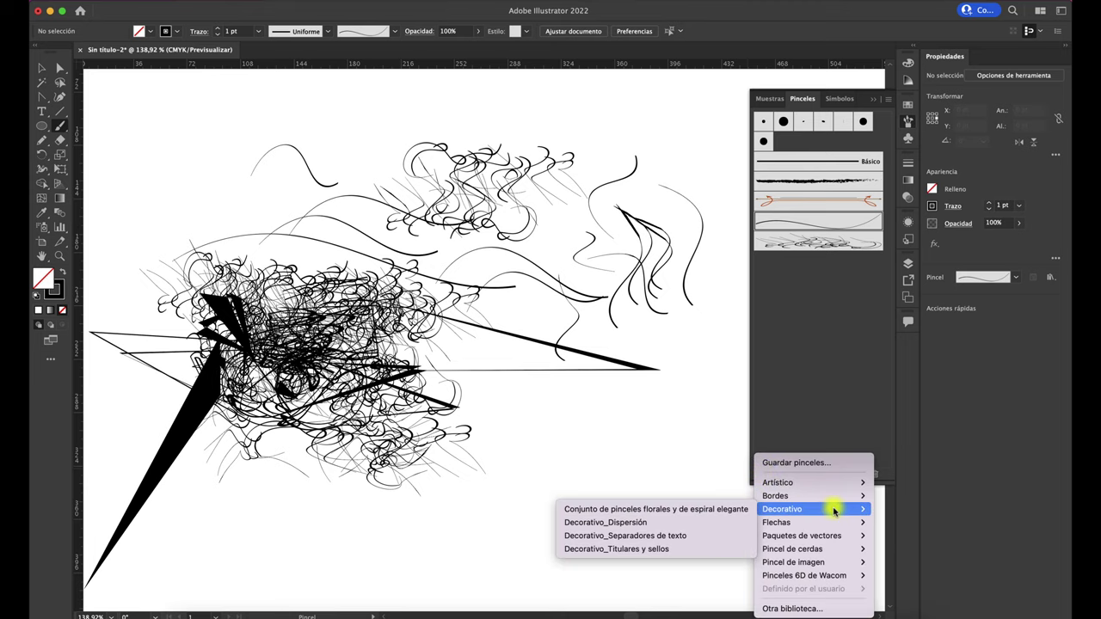
click(644, 522)
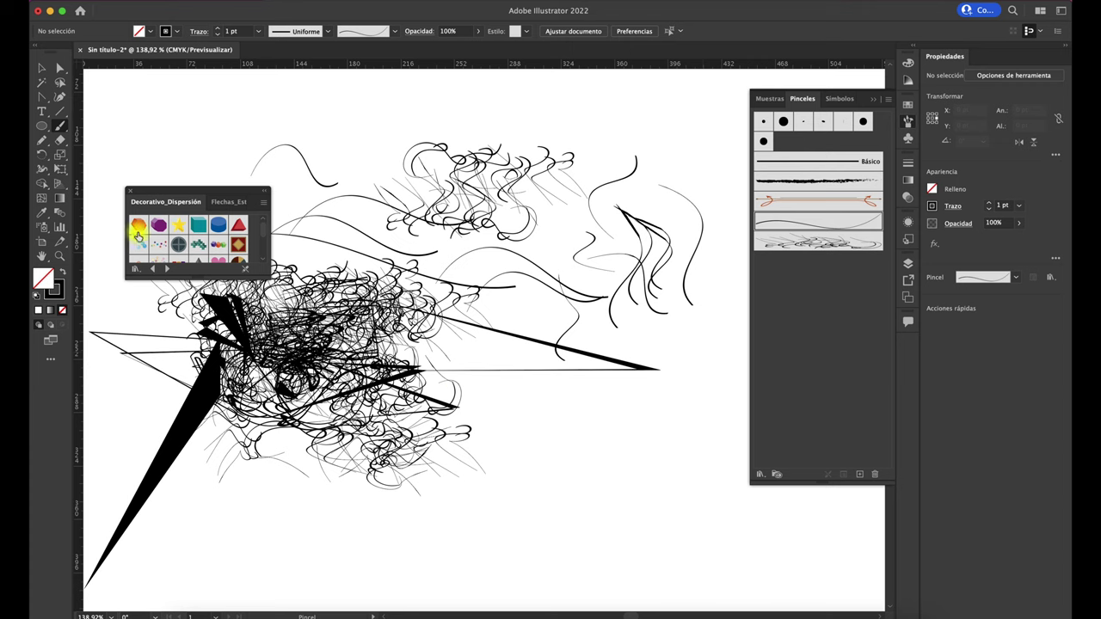
click(198, 247)
drag(525, 479, 482, 408)
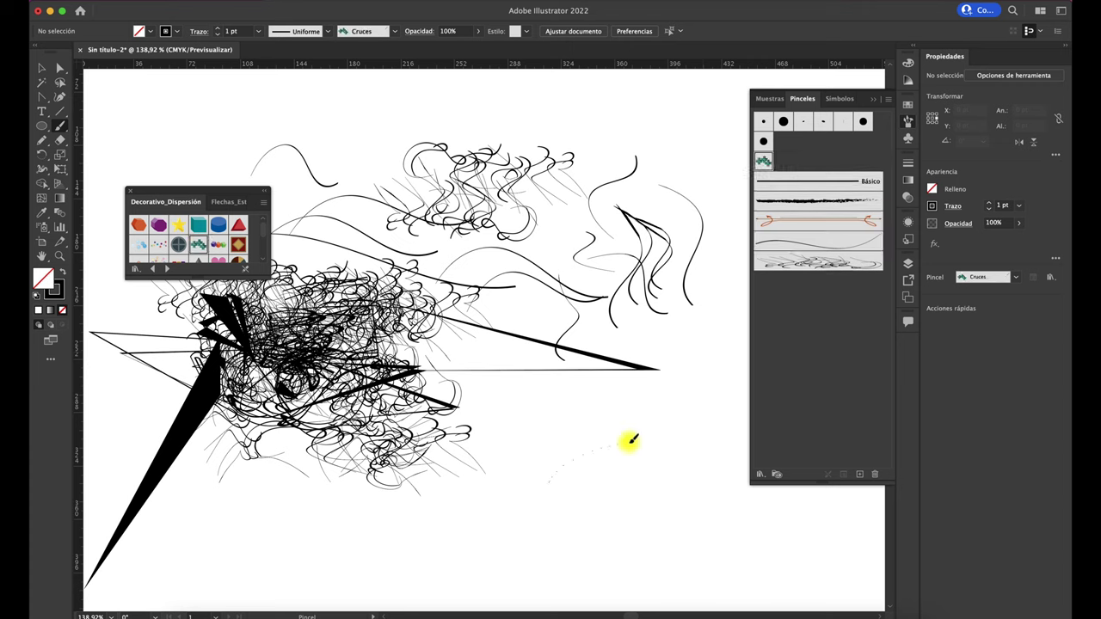
drag(437, 381, 528, 401)
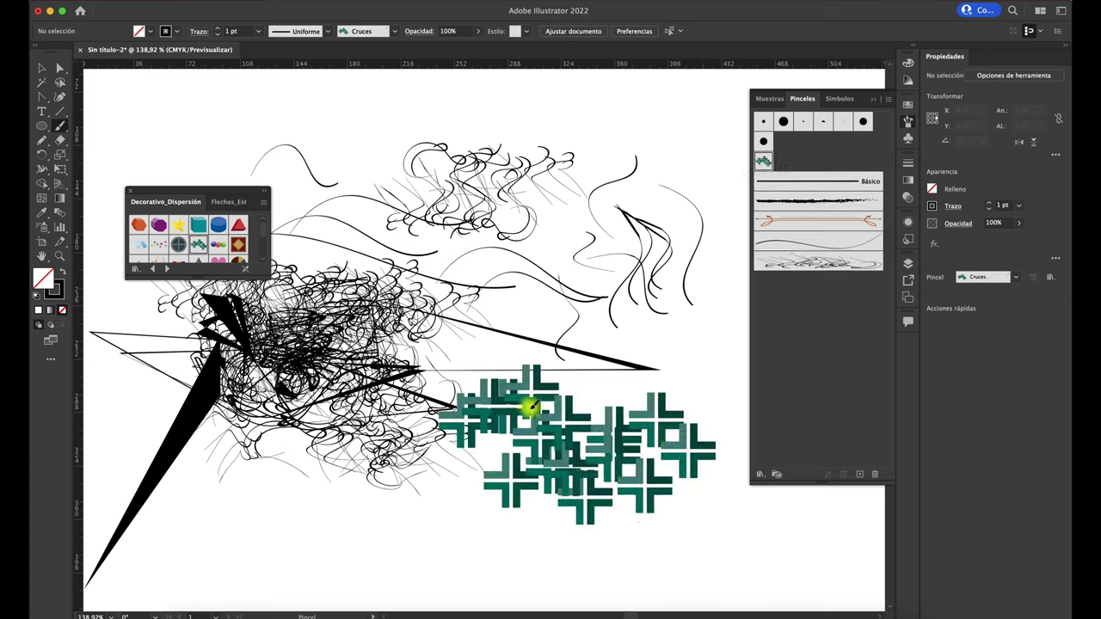
drag(390, 396, 423, 415)
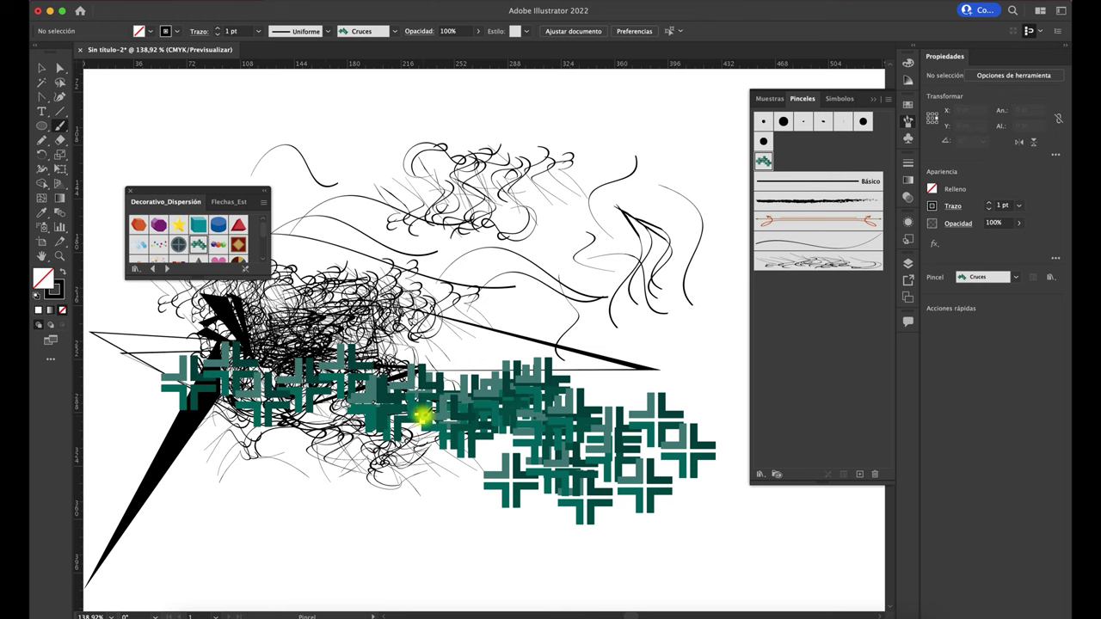